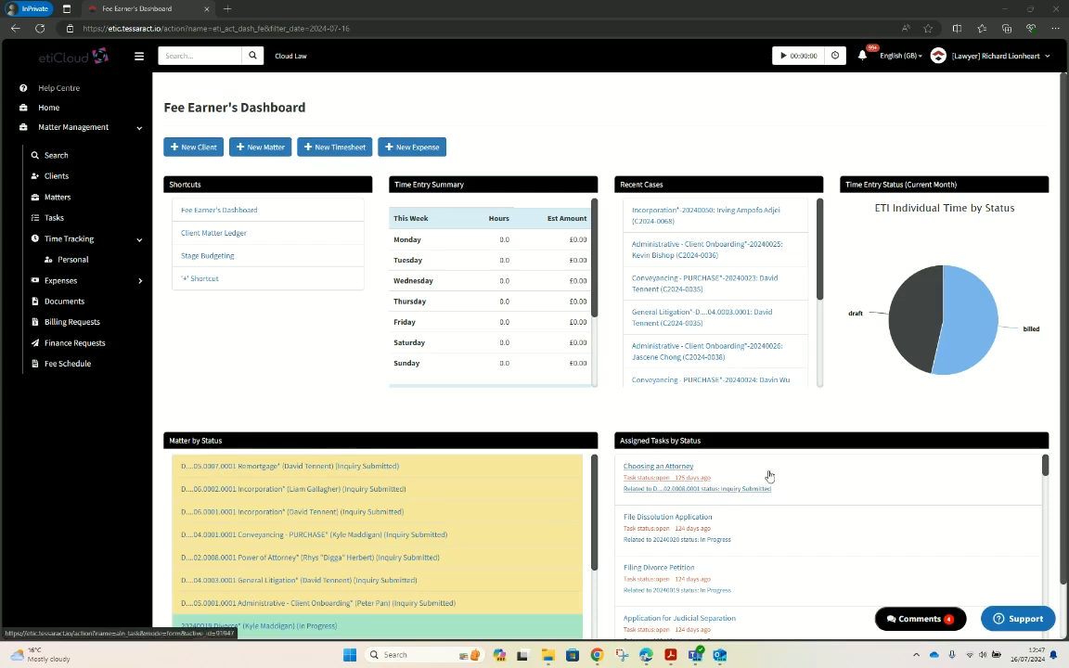
Start a new timesheet entry related to matter D.12.18.1.07.0001, with Drafting of/ Amendments as its activity.
scroll(886, 522, down, 1)
scroll(885, 522, up, 2)
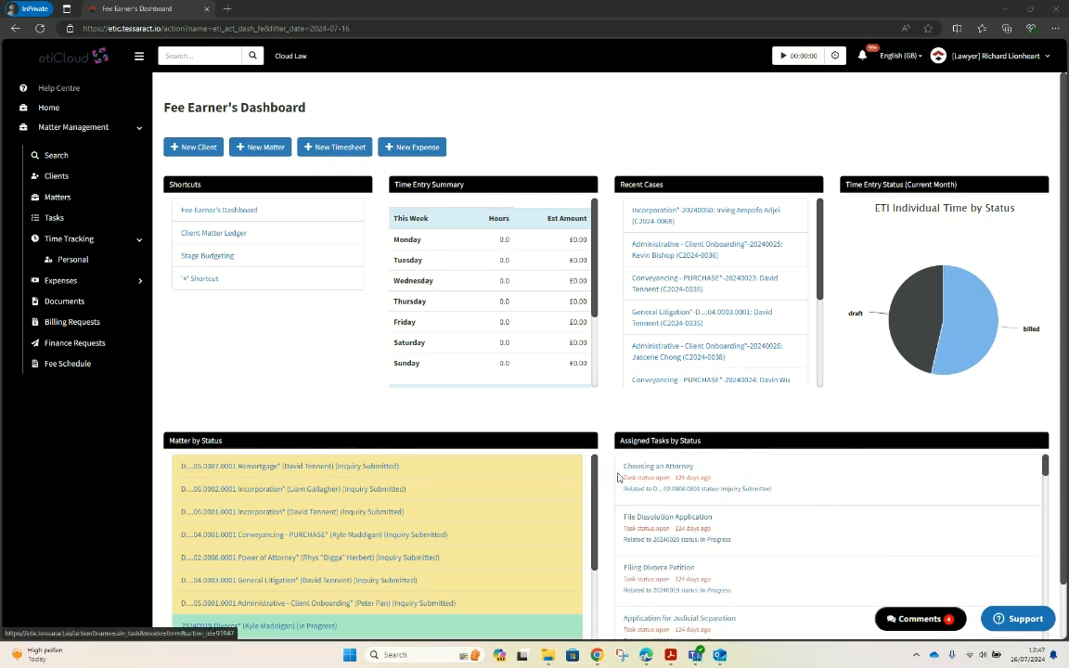
click(339, 149)
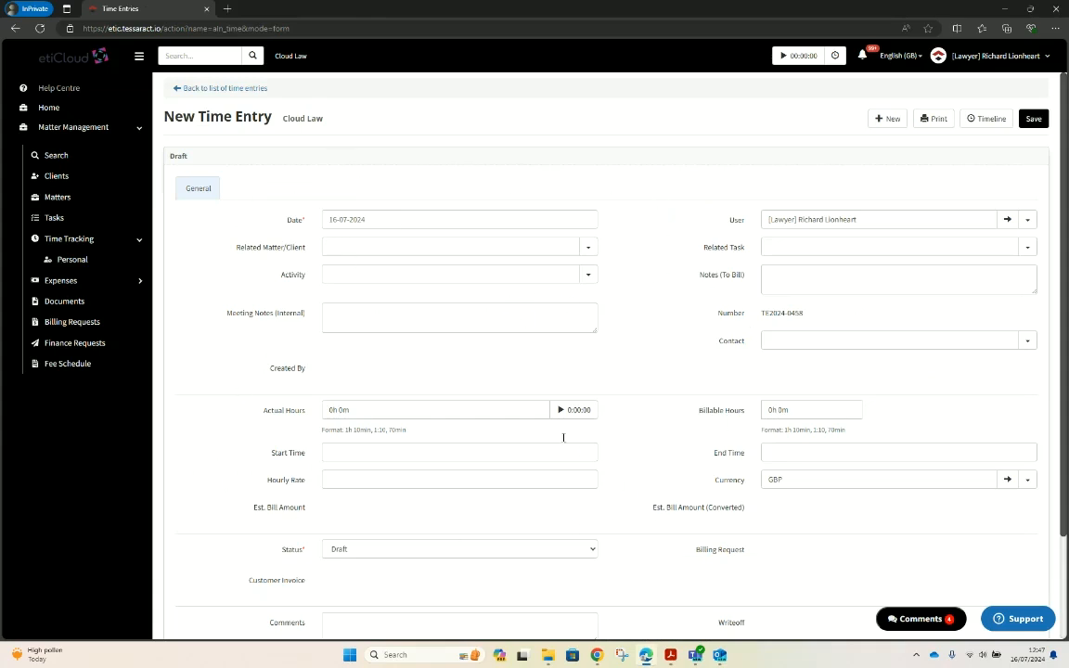
click(588, 246)
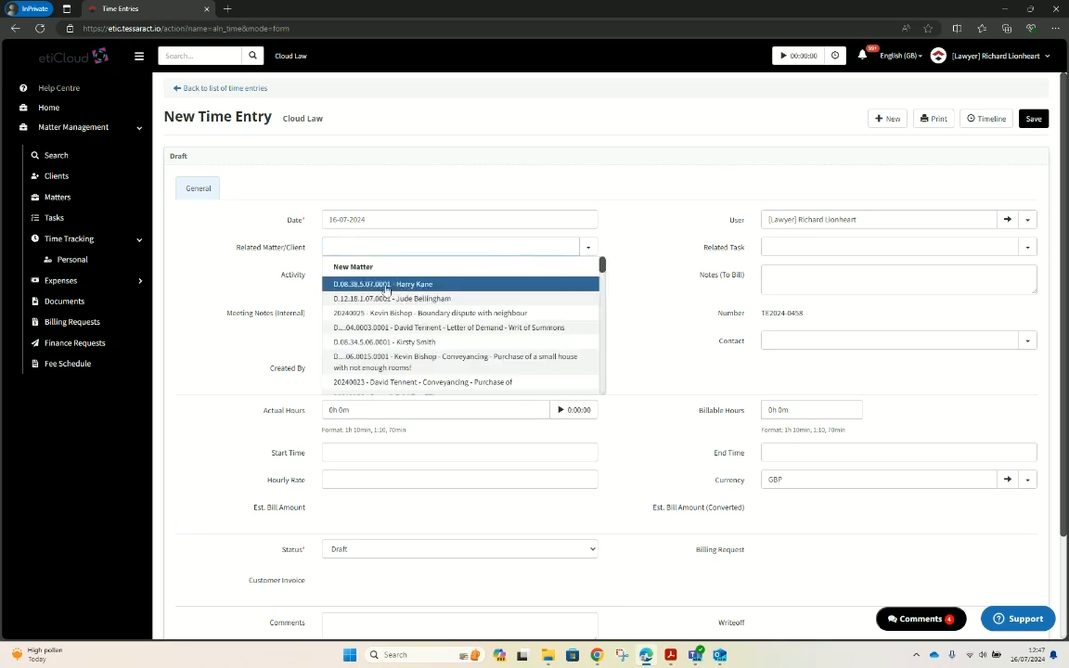
click(399, 299)
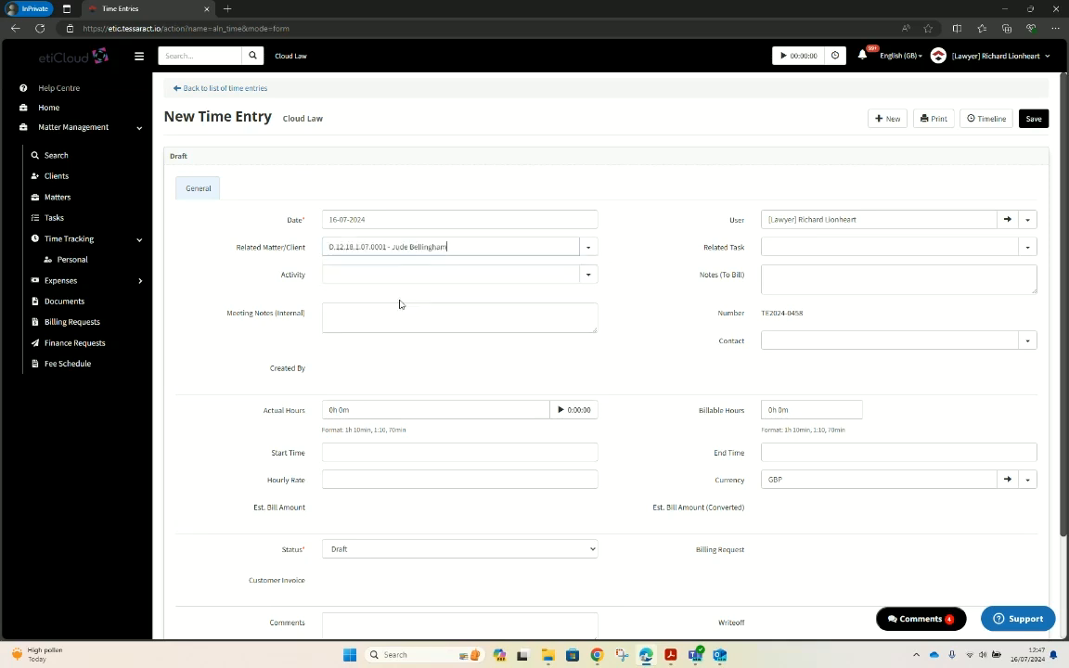
click(588, 276)
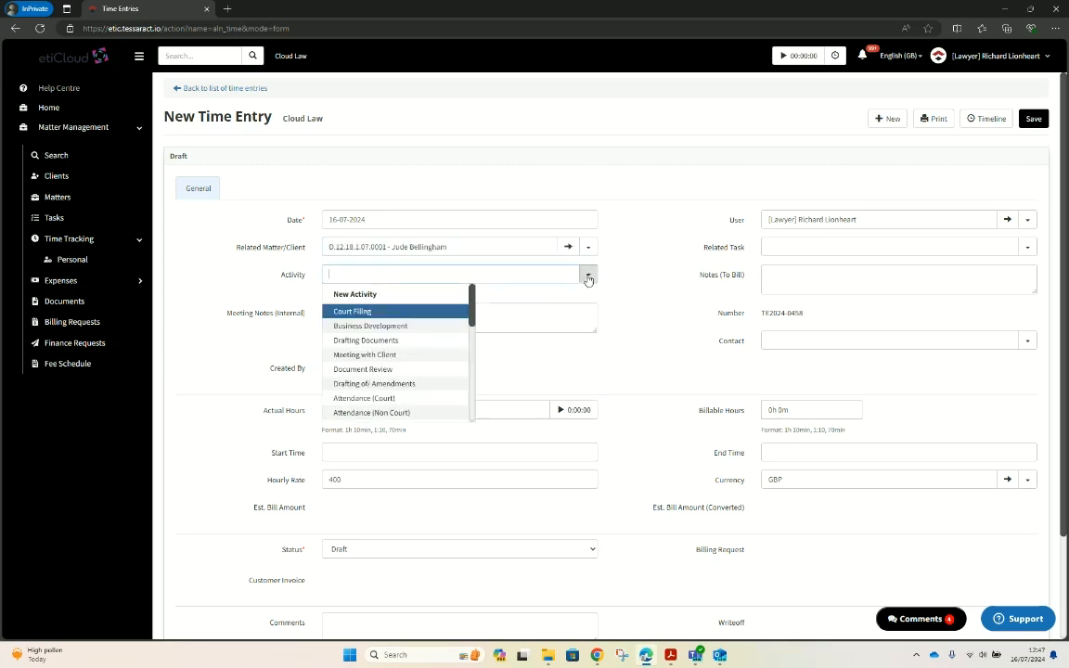
click(361, 384)
Set the entry's actual hours to 1h 0m, with 12:47:00 as both start and end time.
click(362, 411)
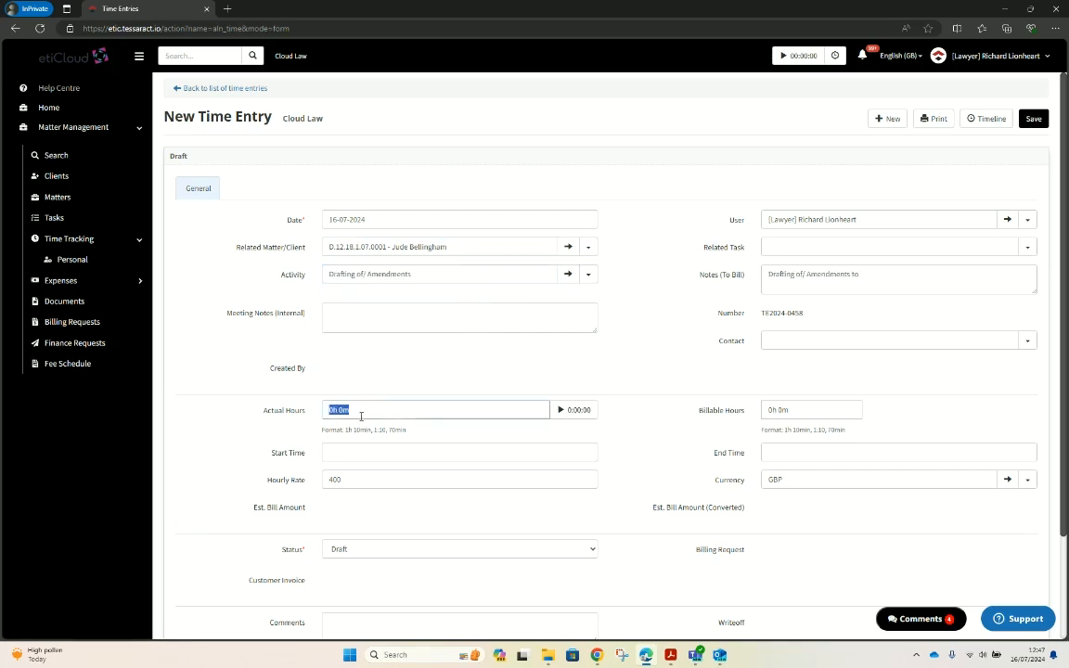
text(1)
key(Tab)
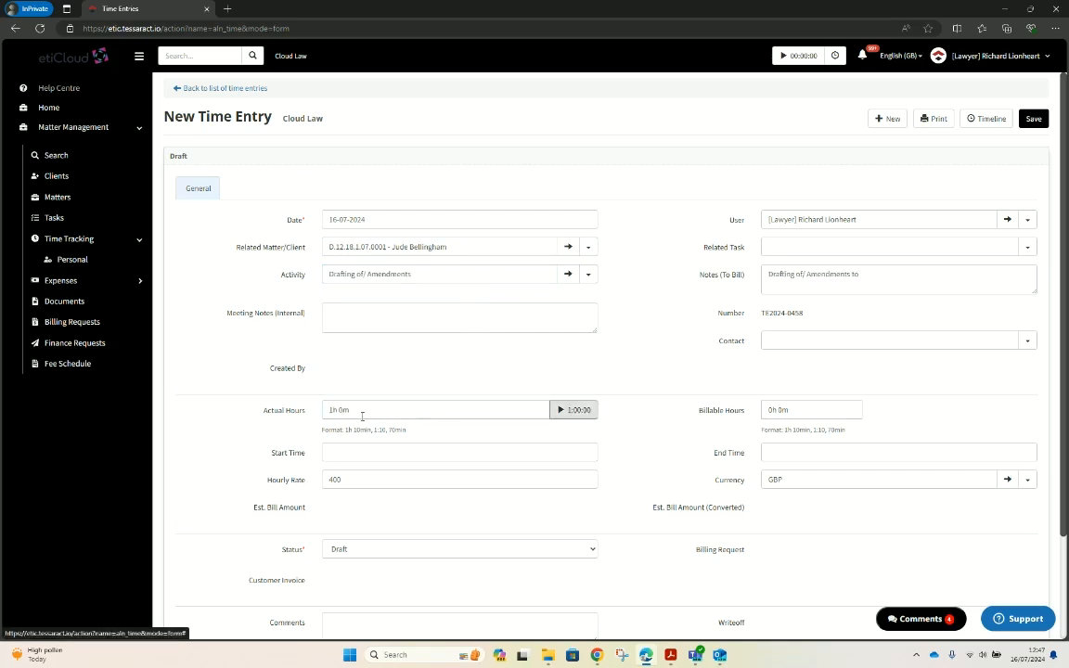
click(440, 455)
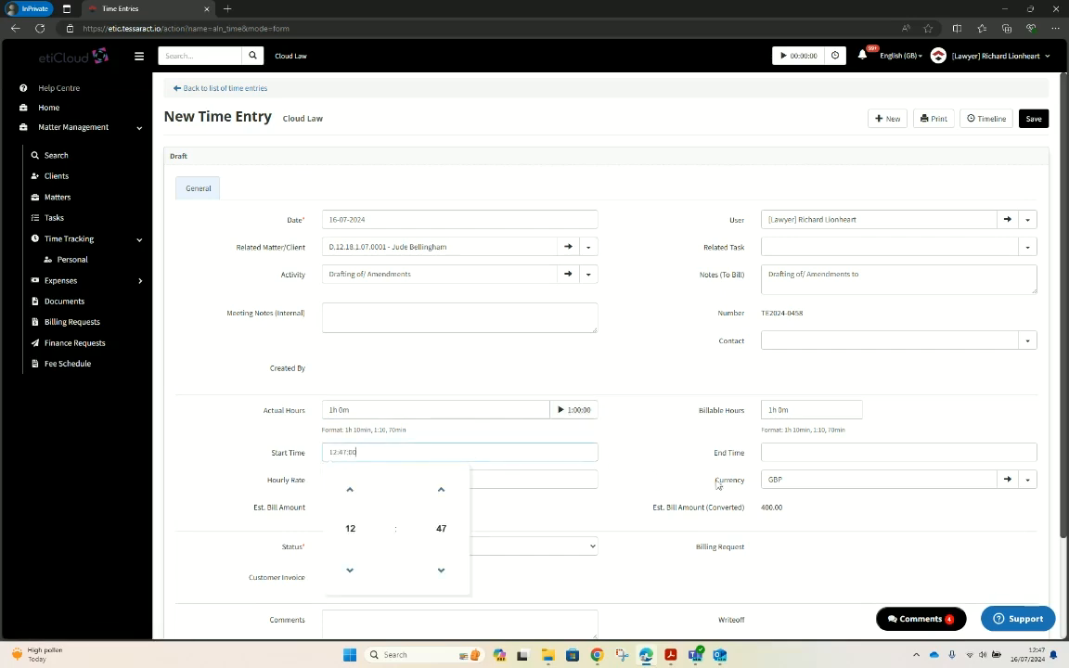
click(802, 452)
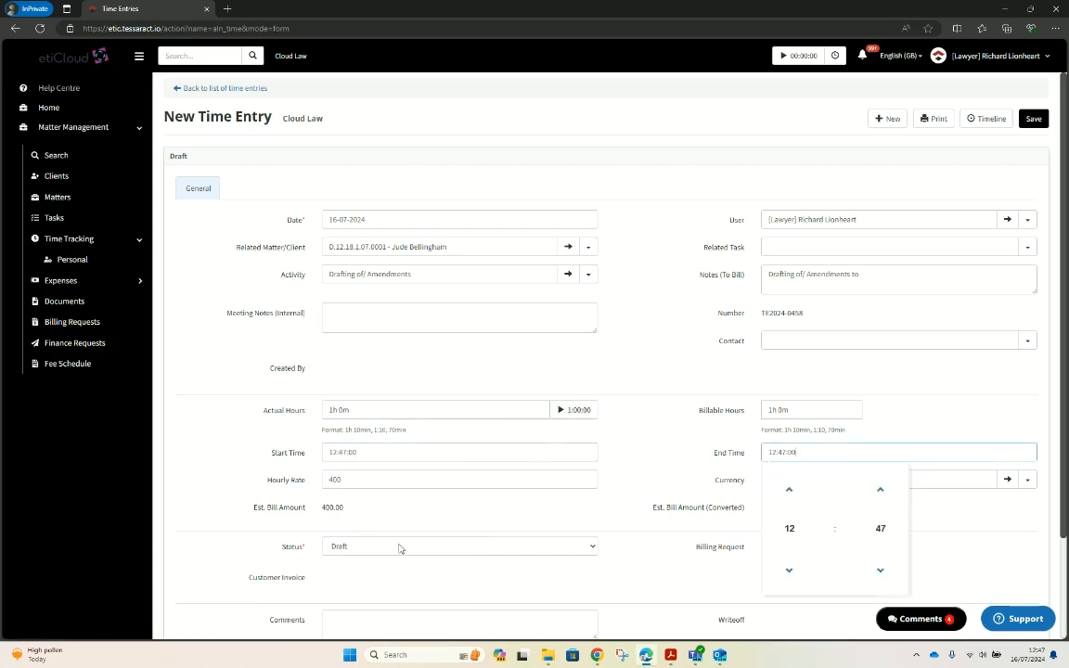
Save the new time entry and check it in the day's quick list of time entries.
scroll(387, 625, down, 1)
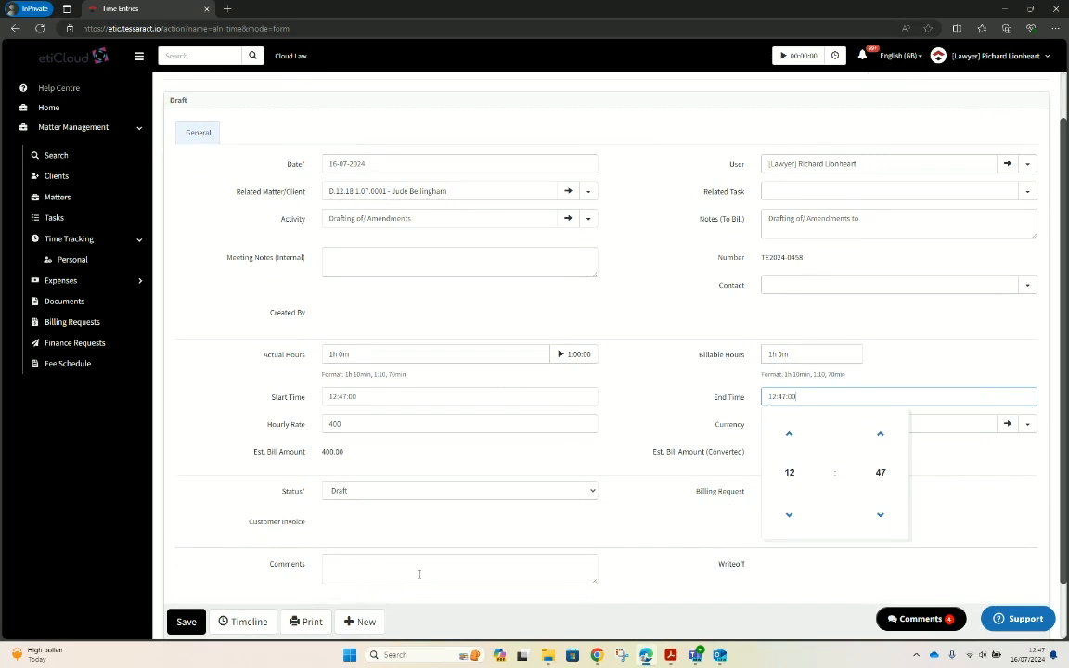
click(186, 622)
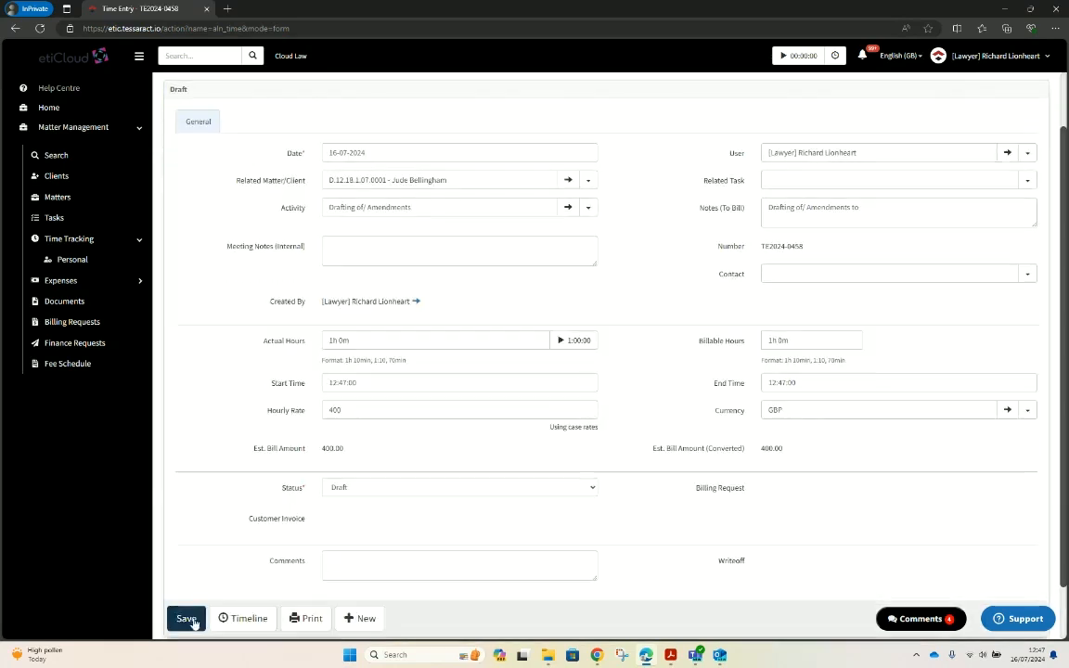
click(834, 57)
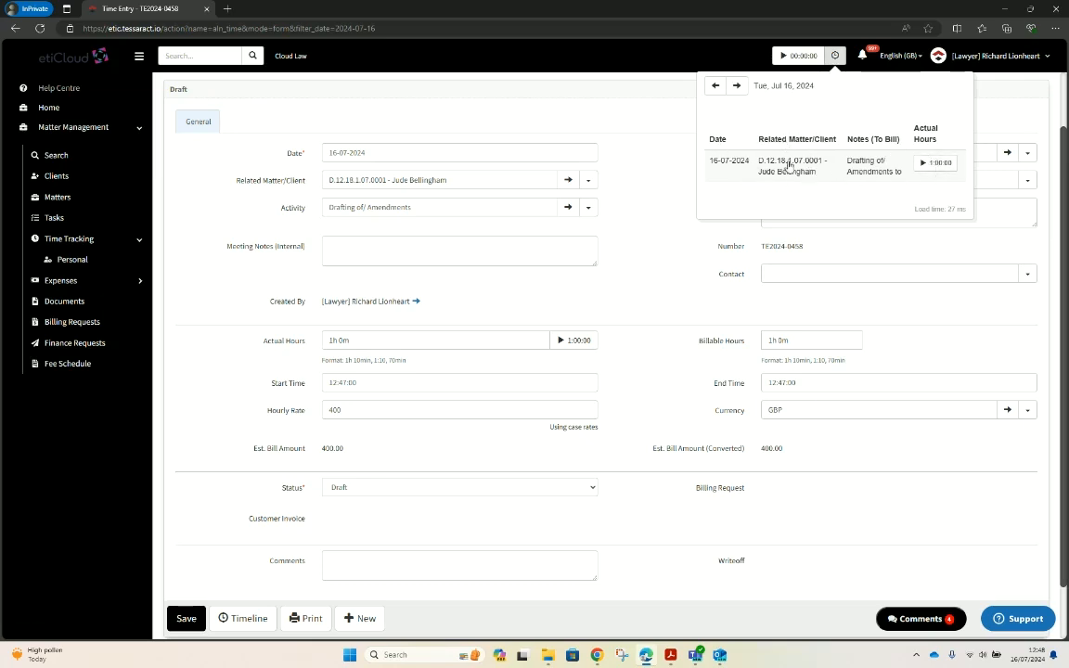
click(838, 57)
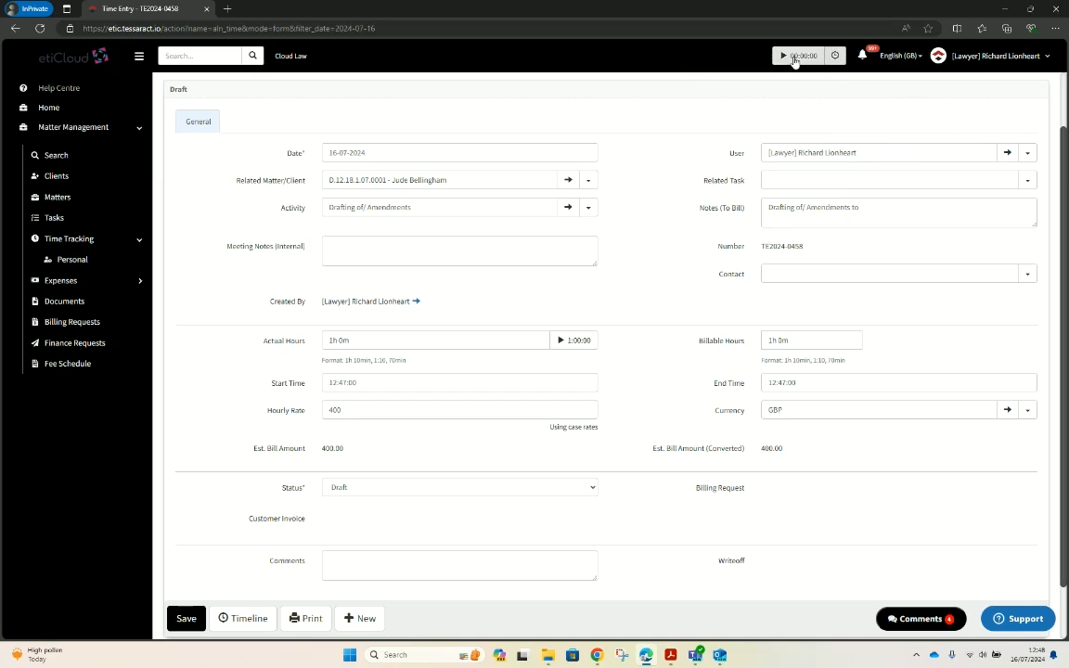
Run and stop the quick timer, and assign its entry to matter D.08.34.5.06.0001 with the Court Filing activity.
click(793, 57)
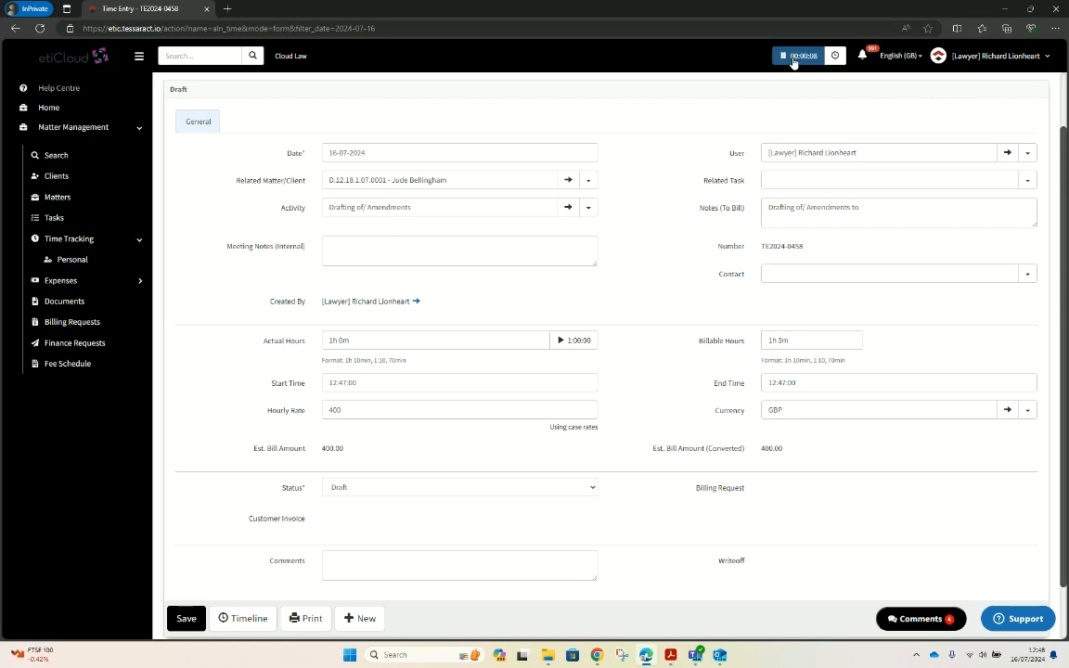
click(796, 57)
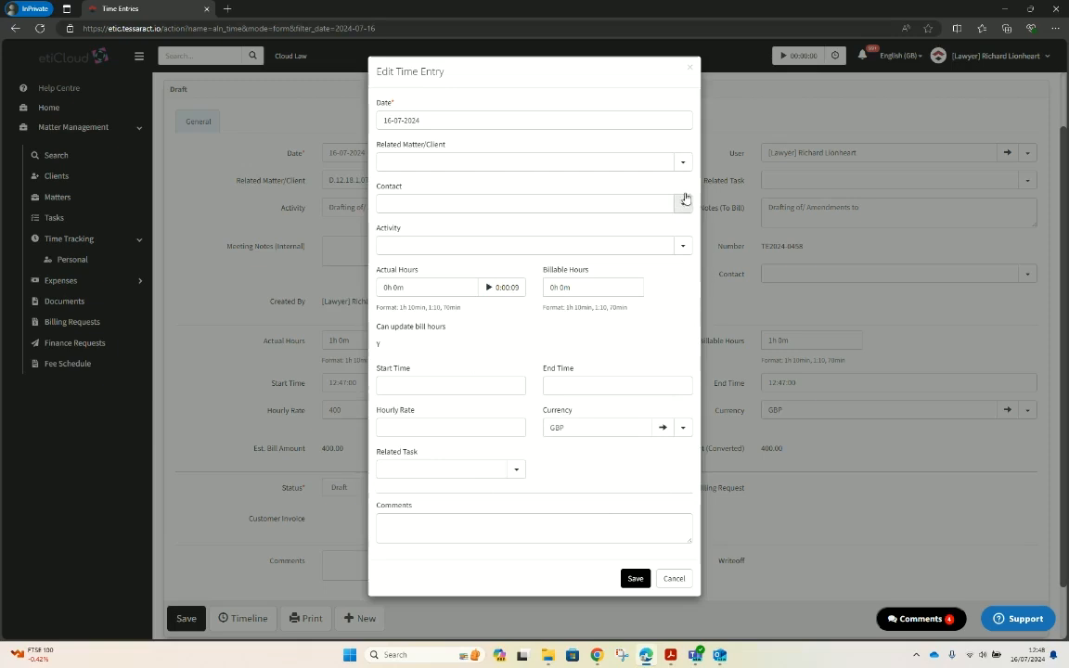
click(682, 163)
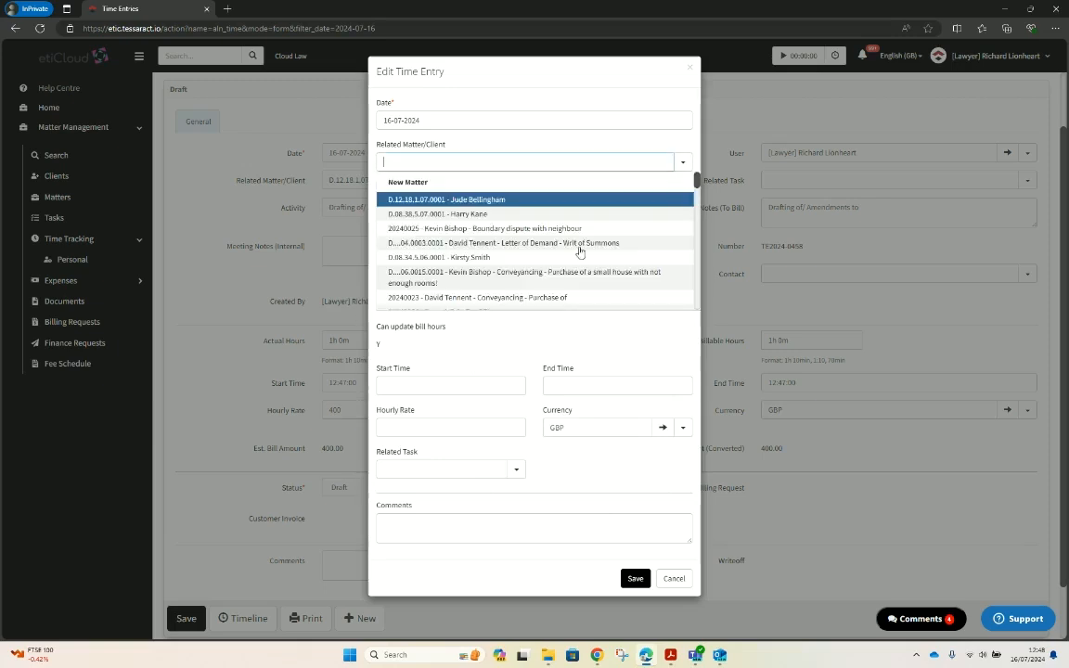
click(436, 257)
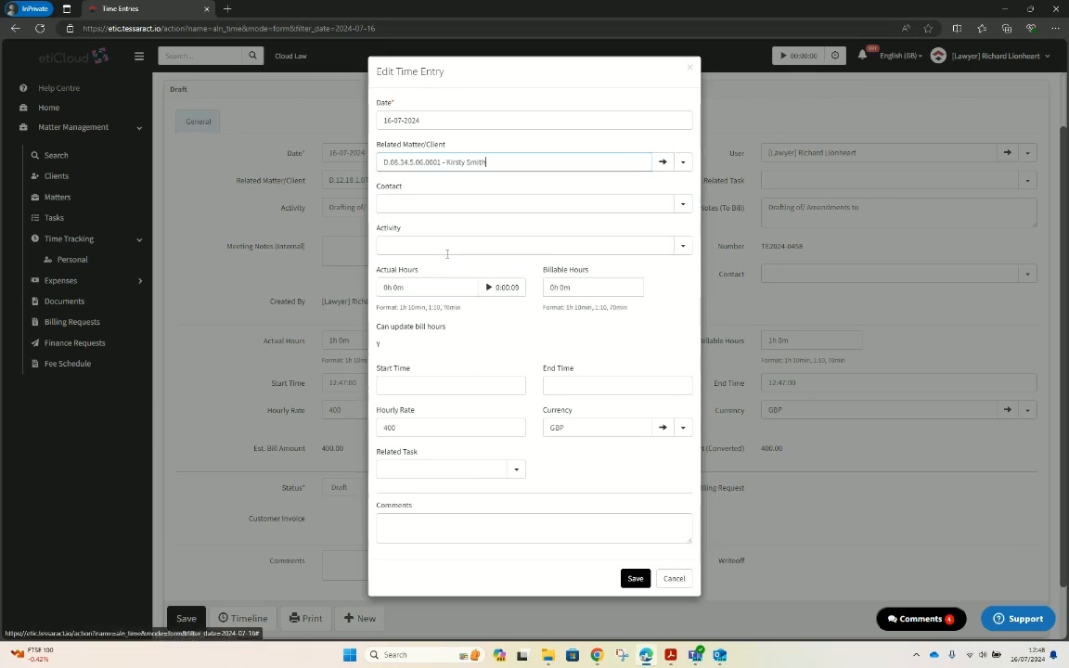
click(682, 245)
click(415, 328)
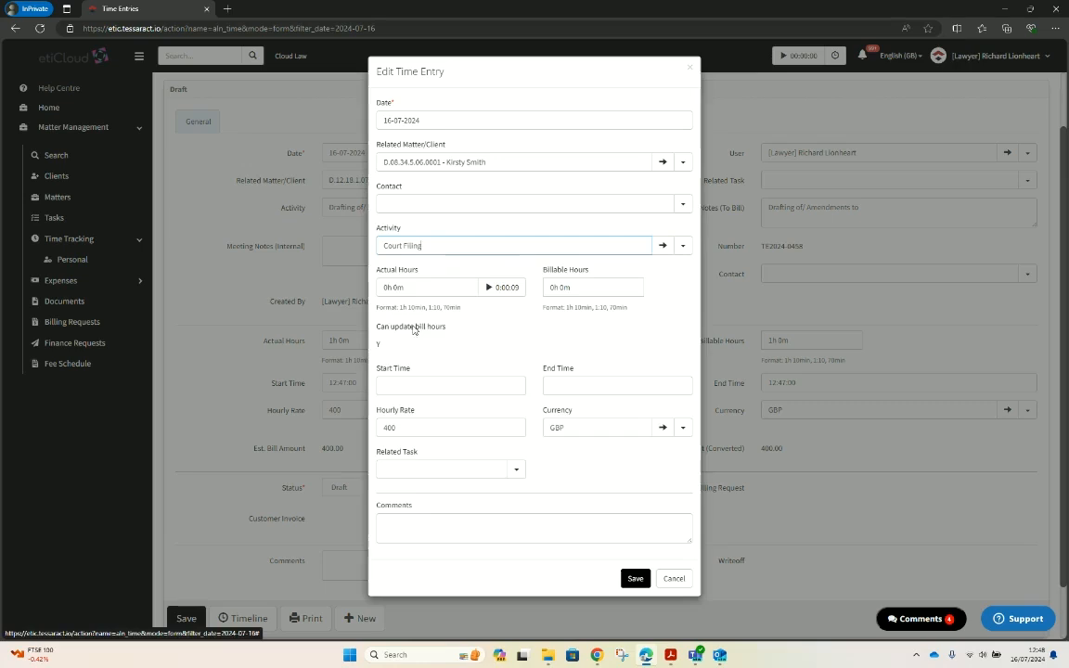
Set the timed entry's actual hours to 1h 0m, save it, and review the day's quick list of time entries.
click(430, 289)
text(1)
key(Tab)
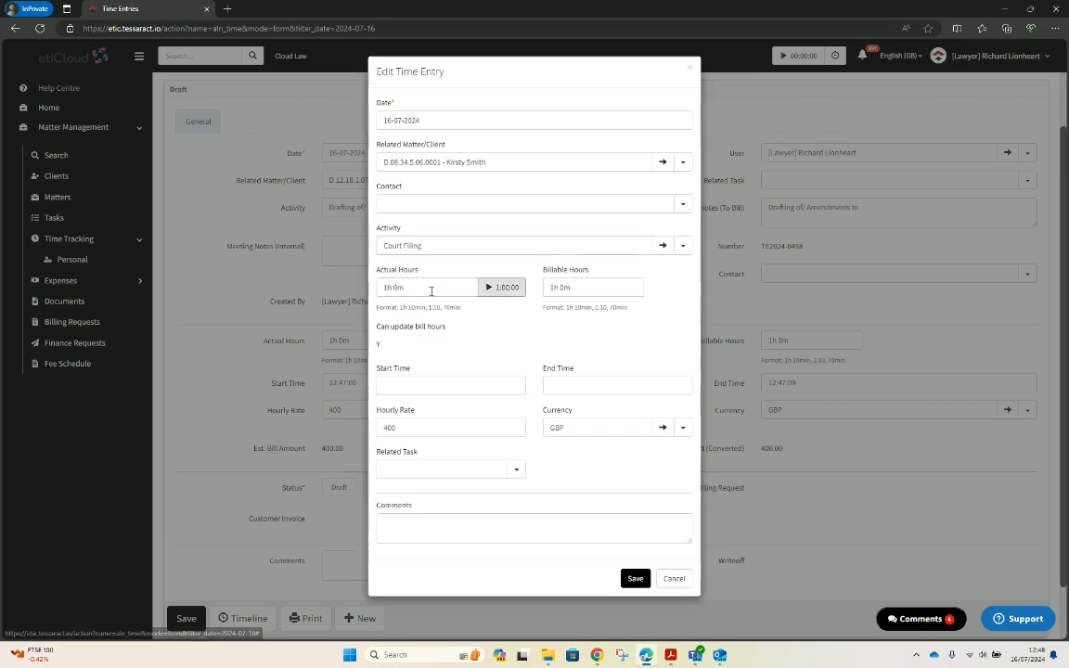
click(635, 579)
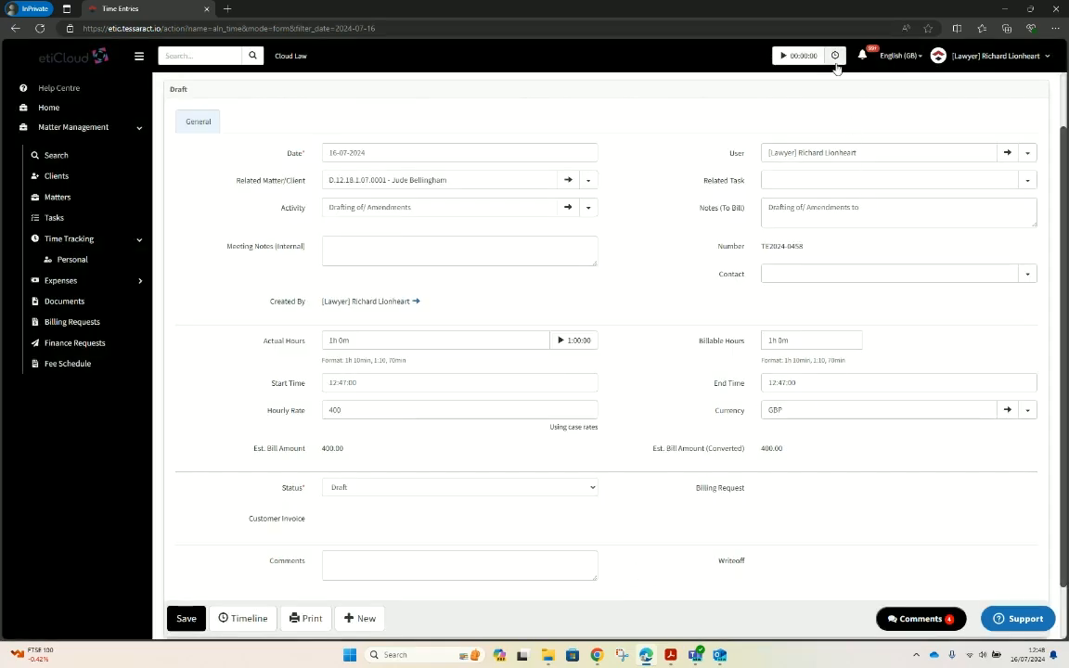
click(835, 58)
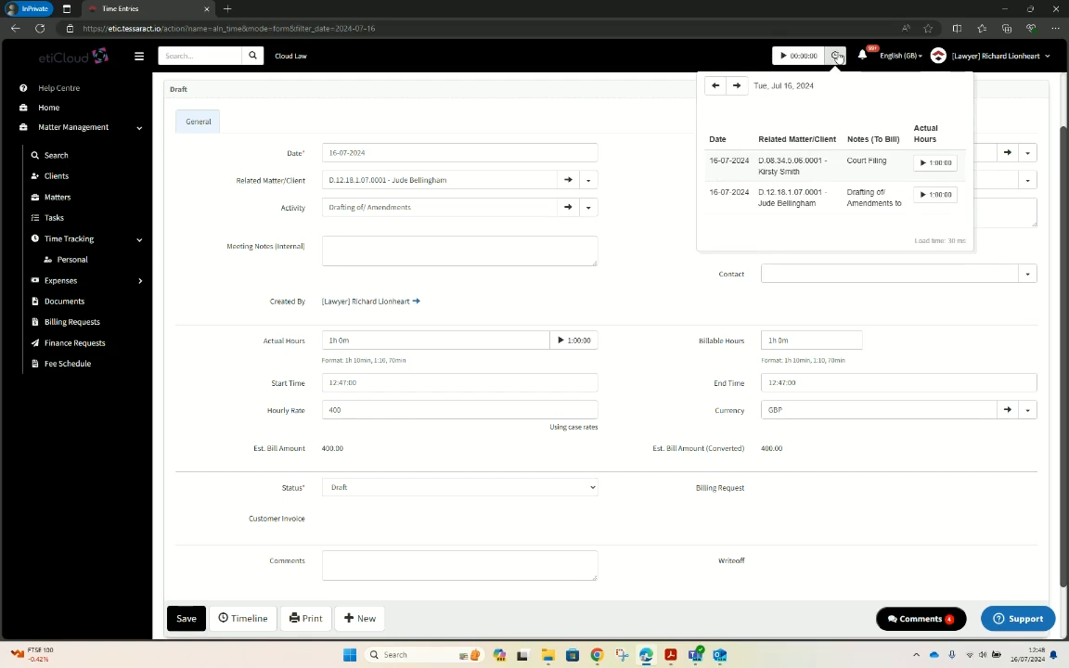
click(837, 57)
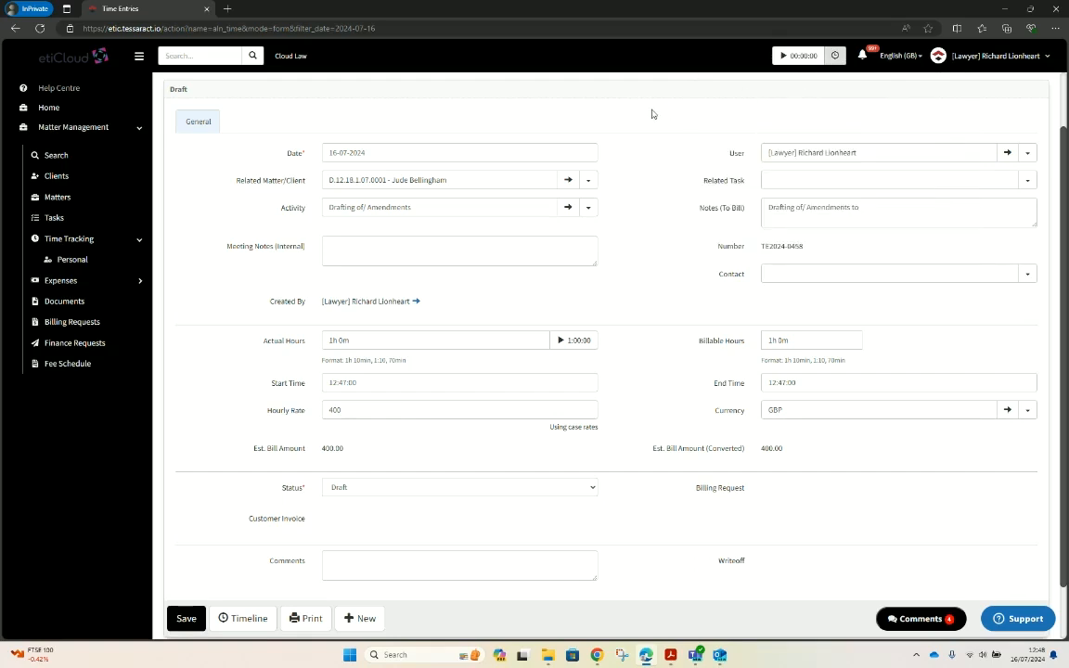
Open the details of matter D.12.18.1.07.0001 and show its matter timeline.
click(57, 200)
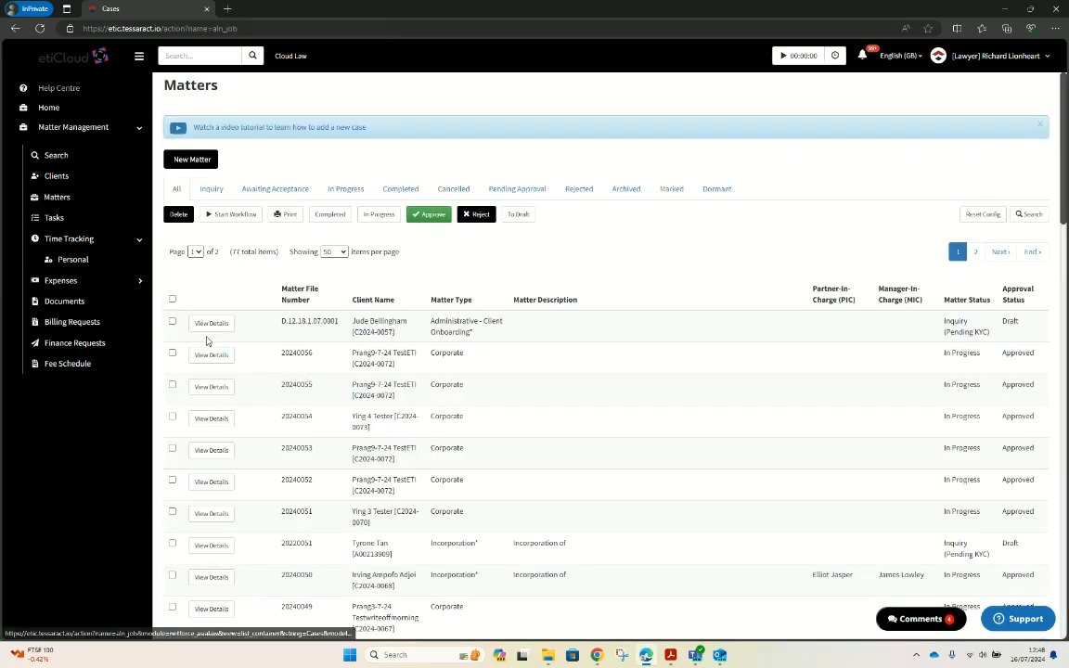
click(211, 325)
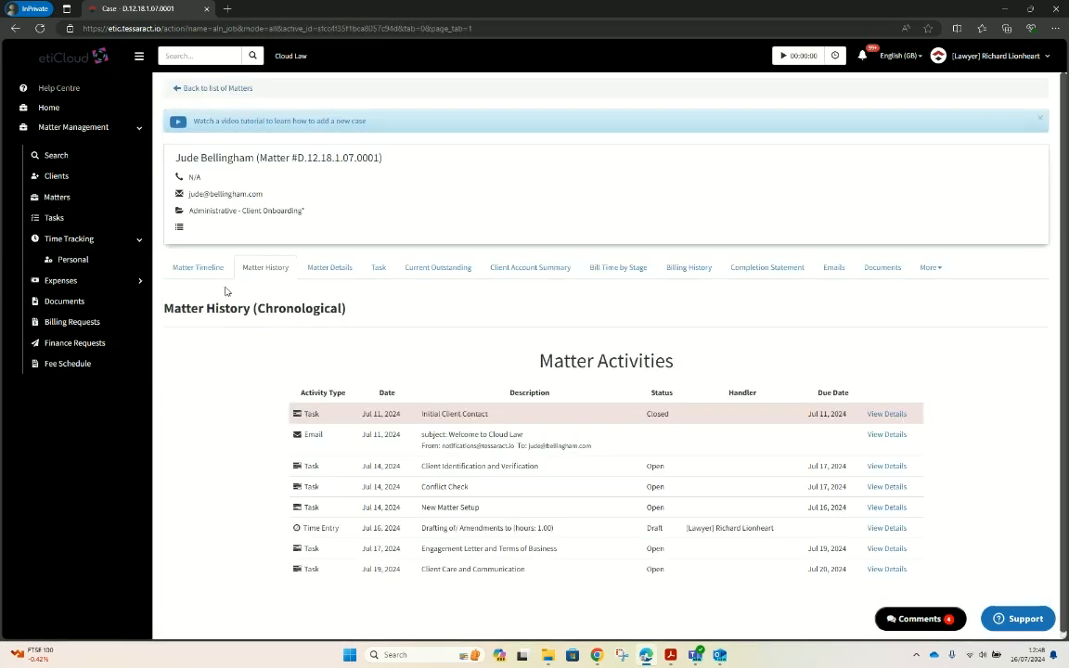
click(198, 267)
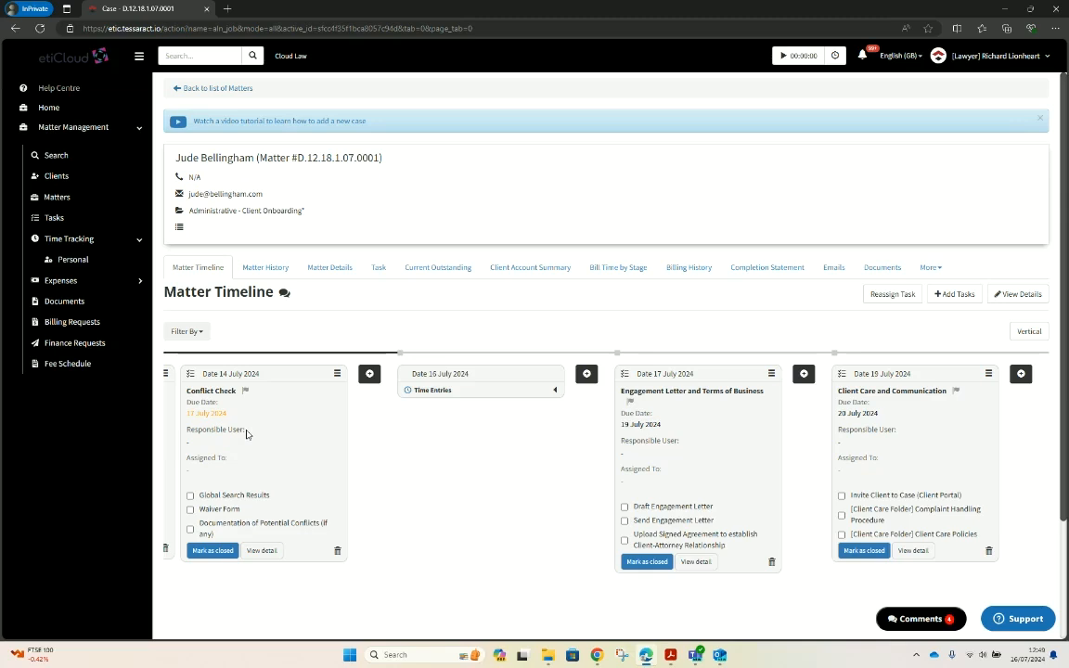
Start a new time entry from the matter timeline after the 17 July 2024 card, with Conflict Check as its related task.
click(803, 375)
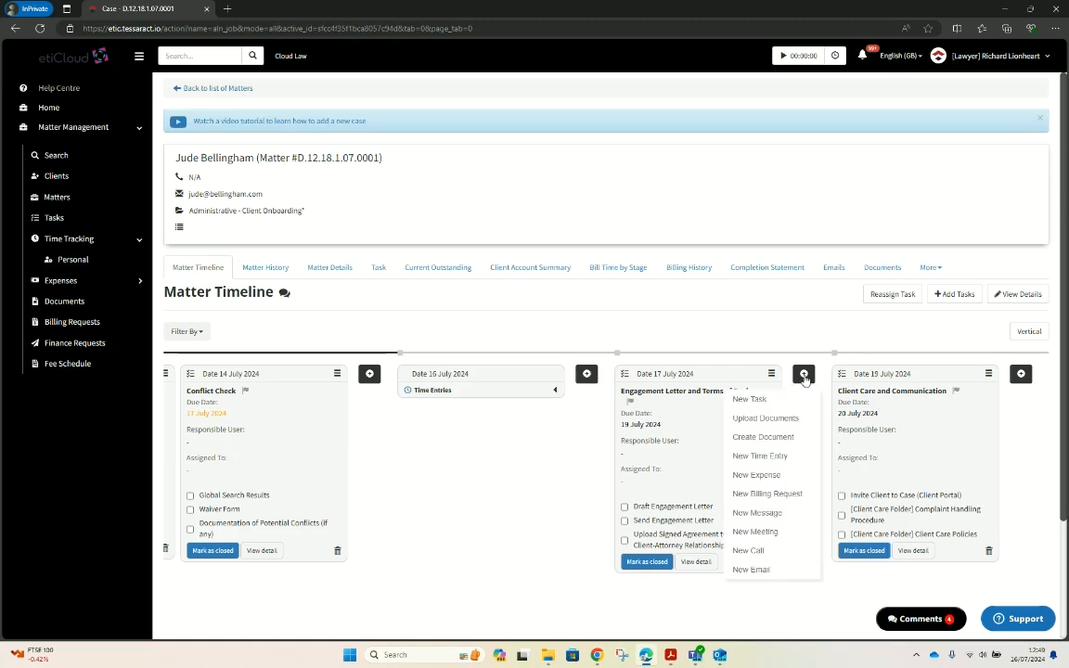
click(761, 458)
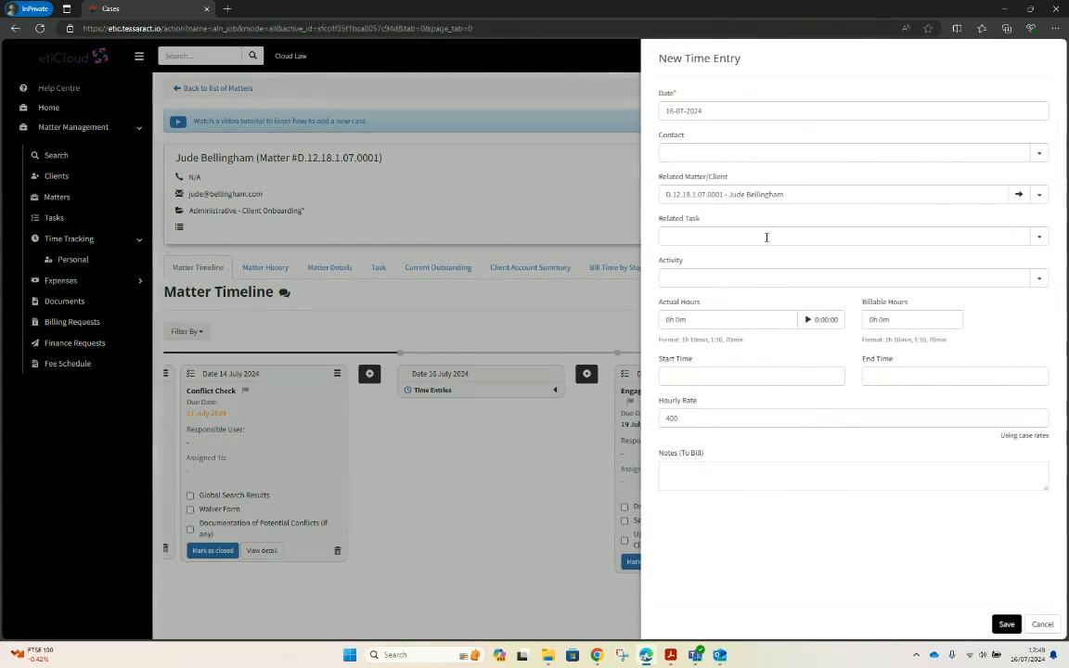
click(1038, 237)
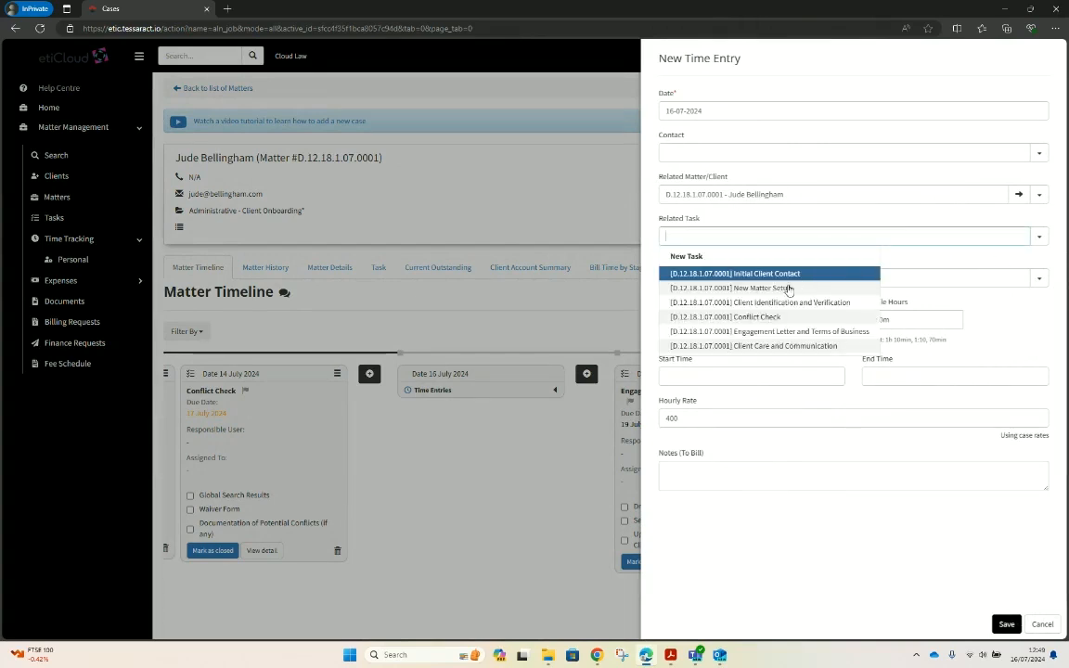
click(750, 317)
Set the Conflict Check entry's actual hours to .3, save it, and review the day's quick list of time entries.
click(695, 321)
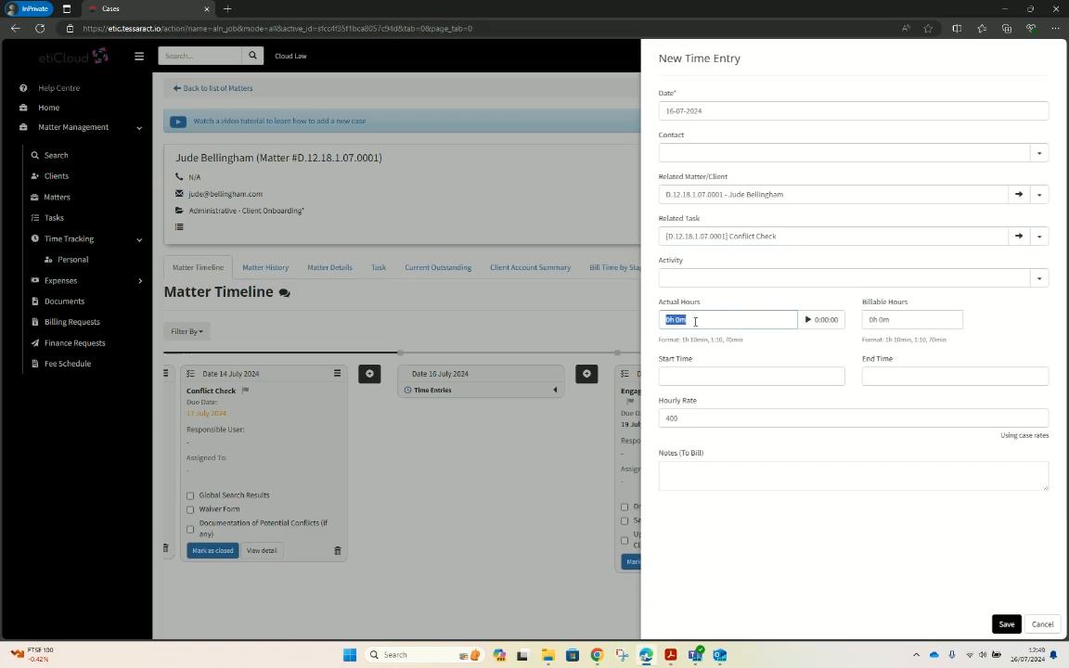
key(BackSpace)
text(.3)
key(Tab)
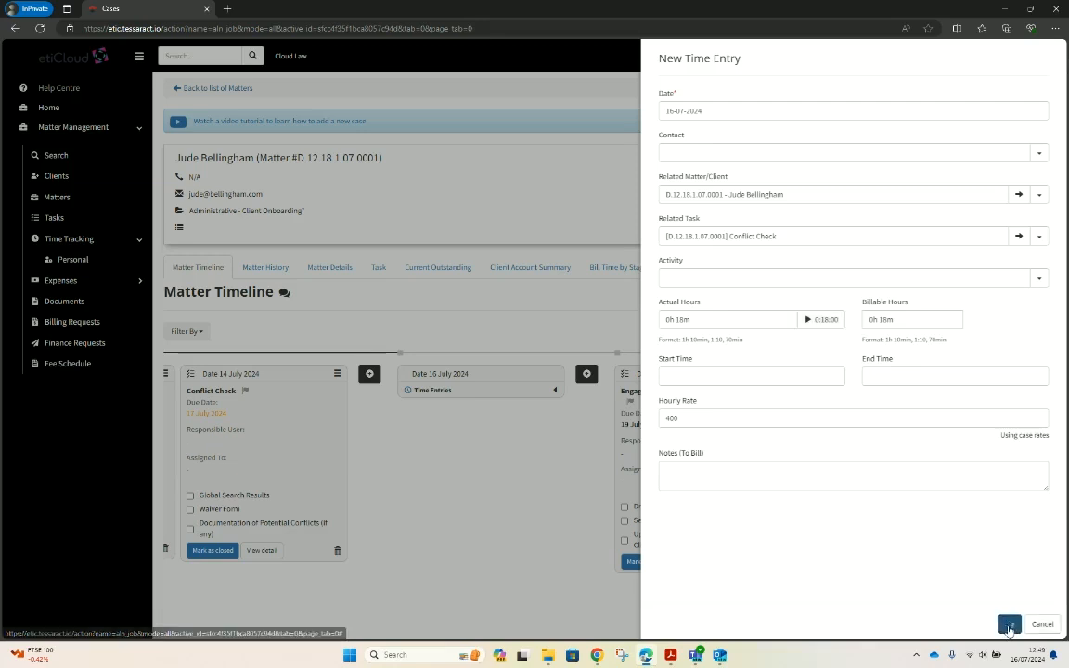
click(1038, 624)
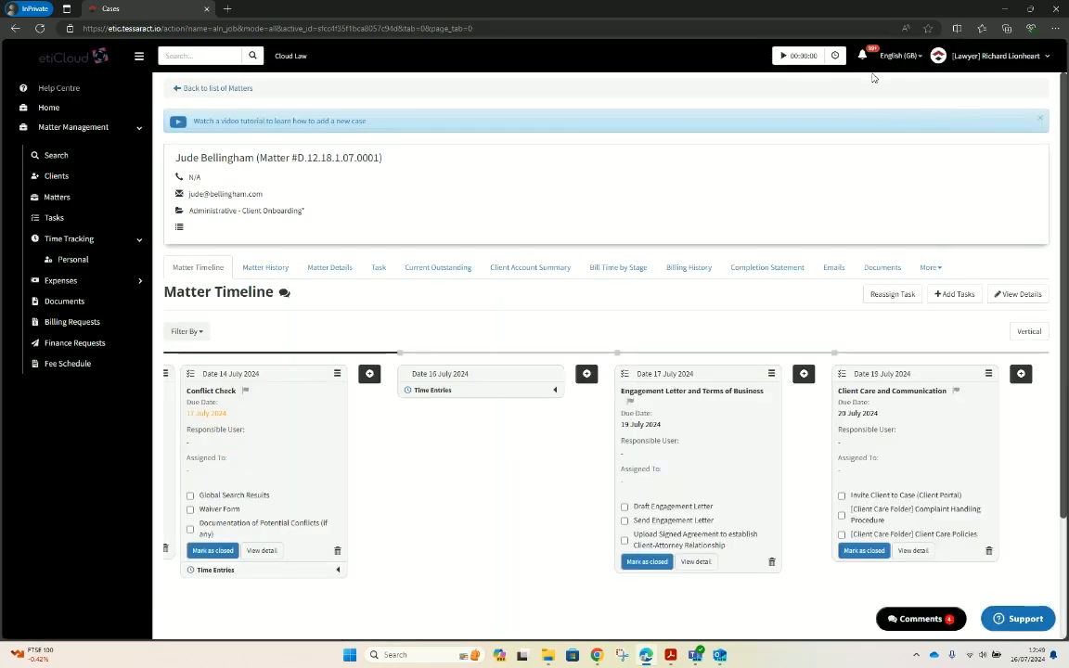
click(835, 57)
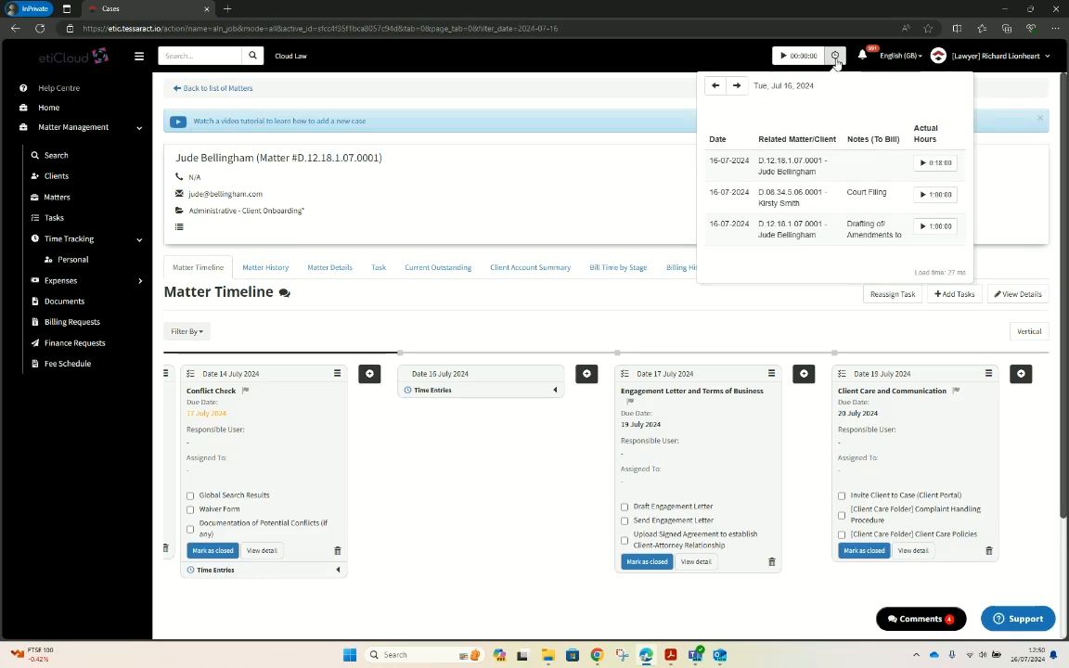
click(836, 59)
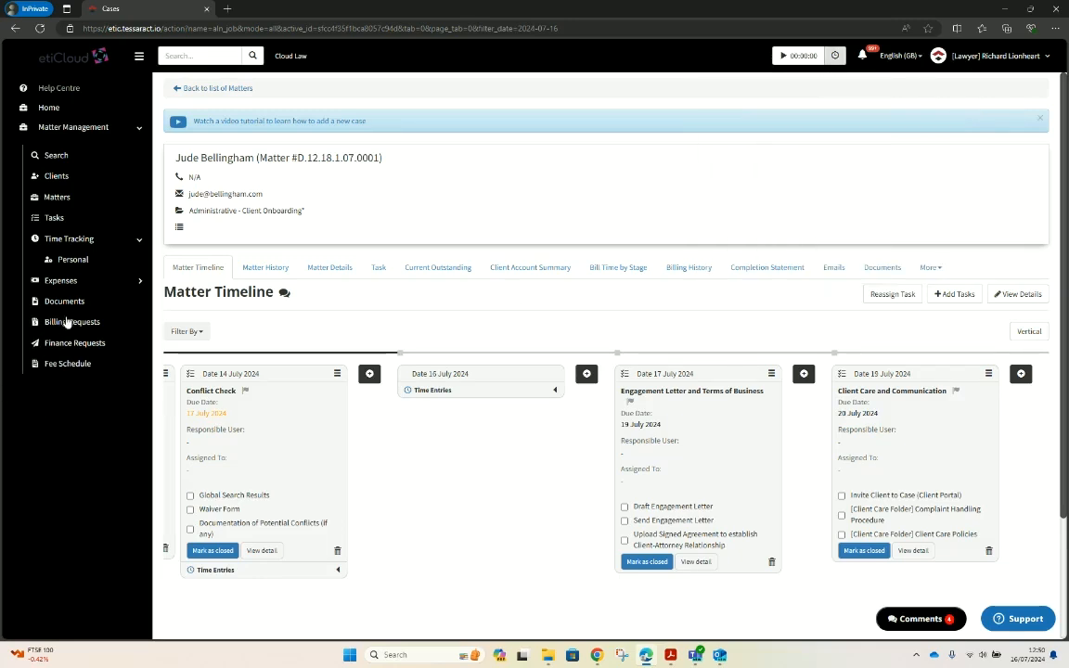
View the list of matters and the list of personal time entries.
click(56, 198)
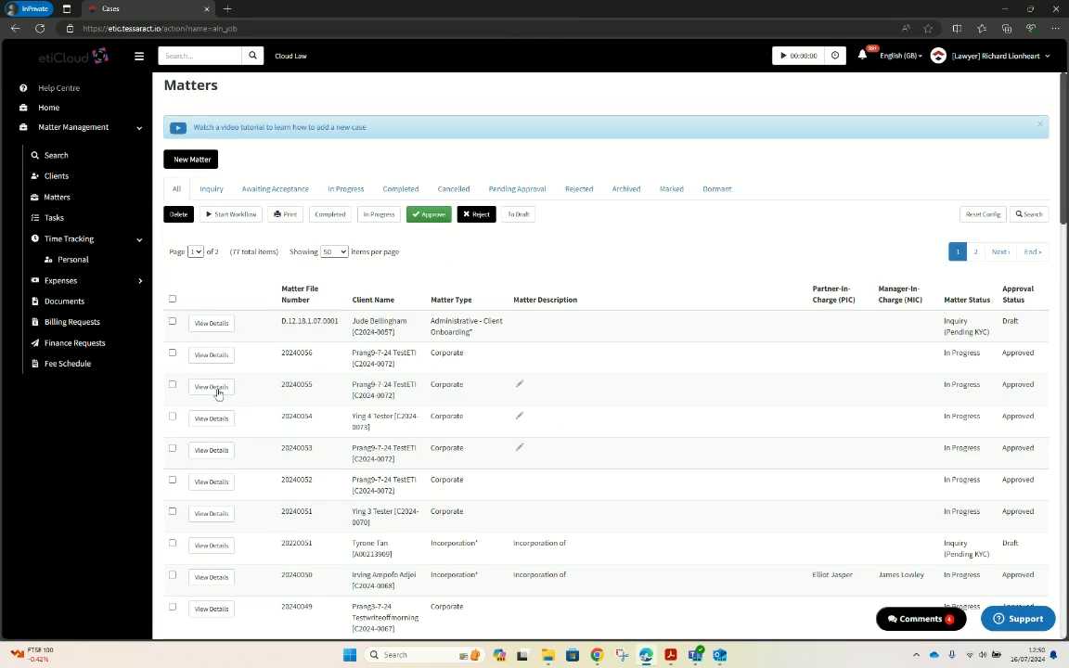
click(71, 260)
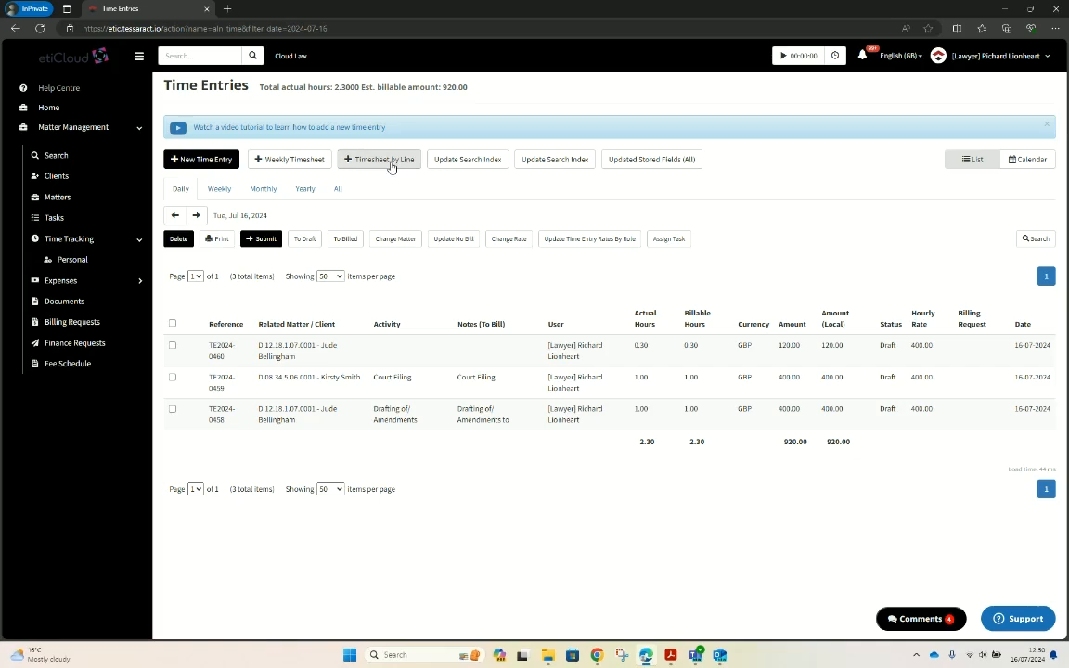
Start a weekly timesheet with the Letter of Demand - Writ of Summons matter as its case and Court Filing as the activity.
click(295, 163)
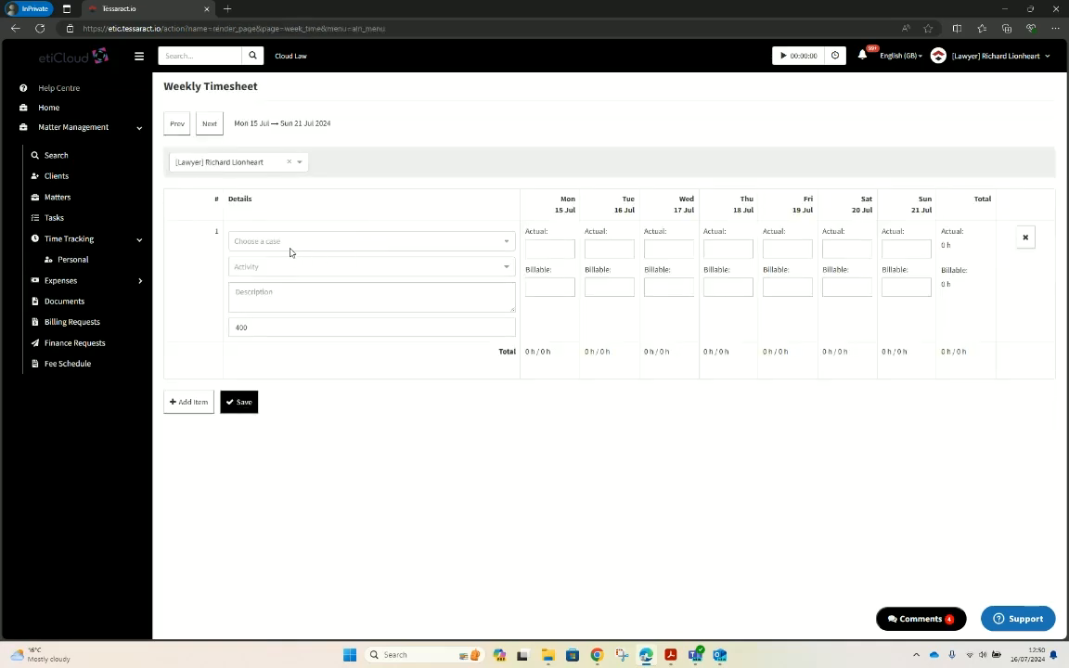
click(291, 242)
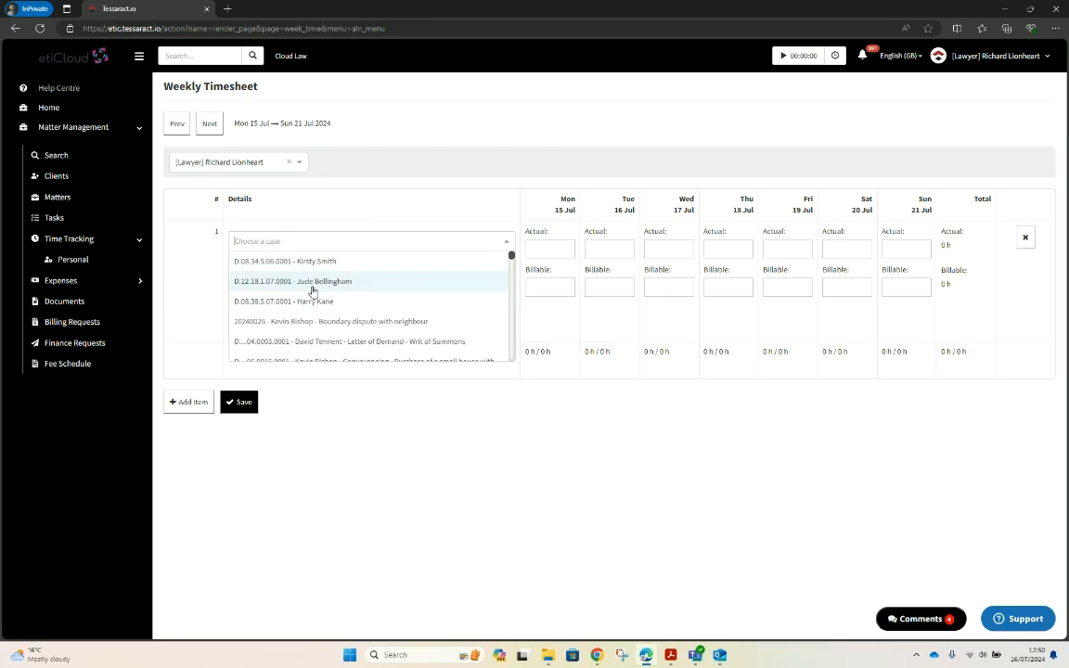
scroll(313, 303, down, 3)
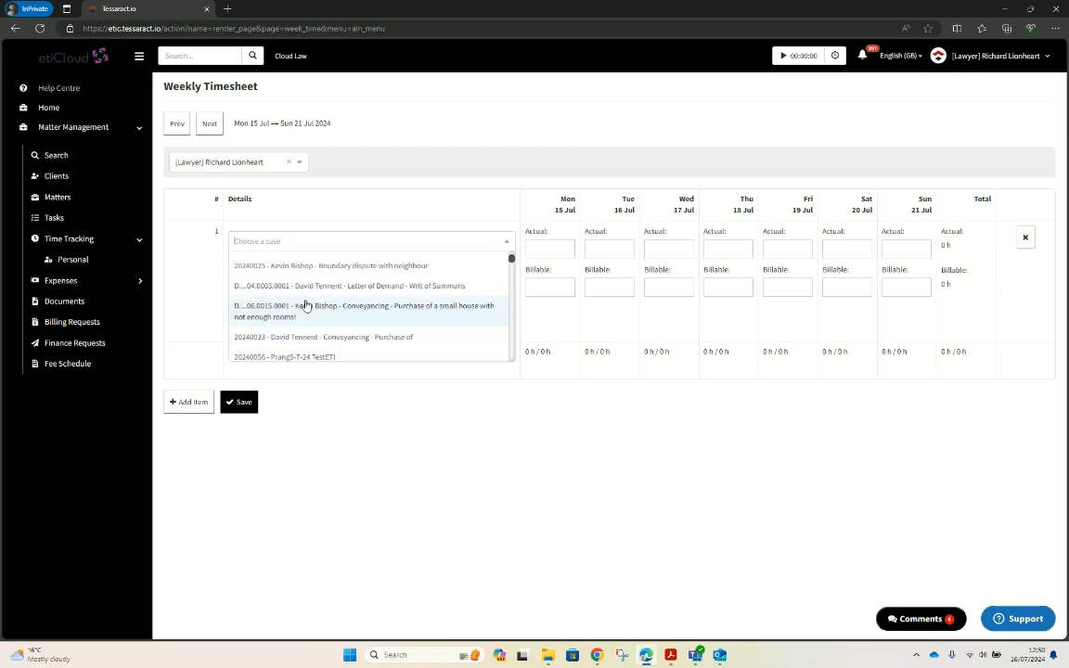
click(310, 285)
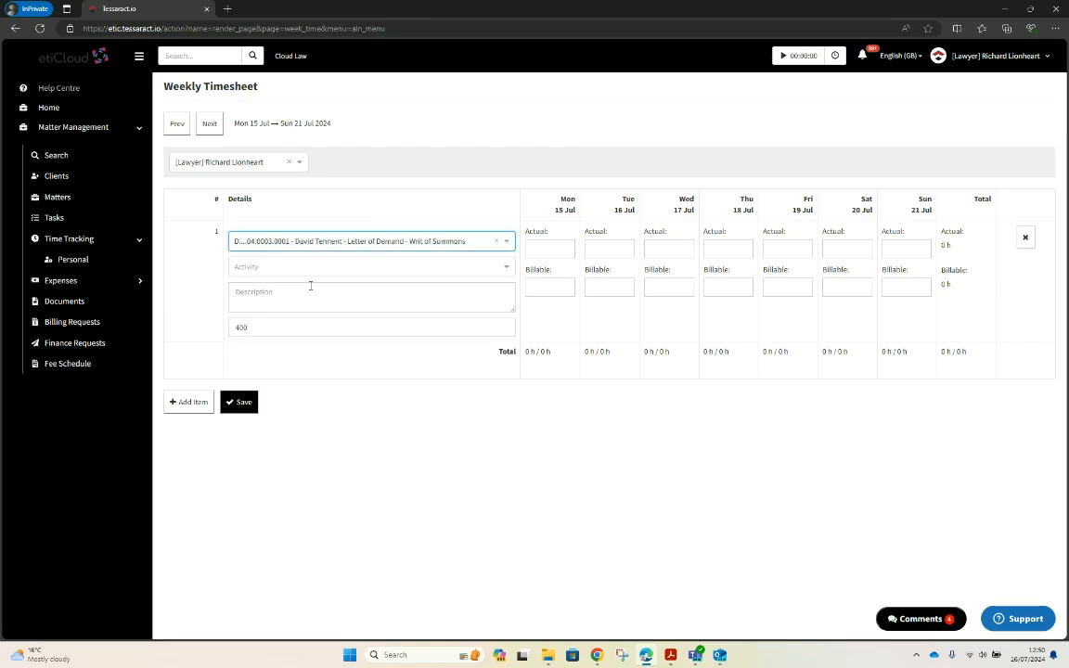
click(503, 275)
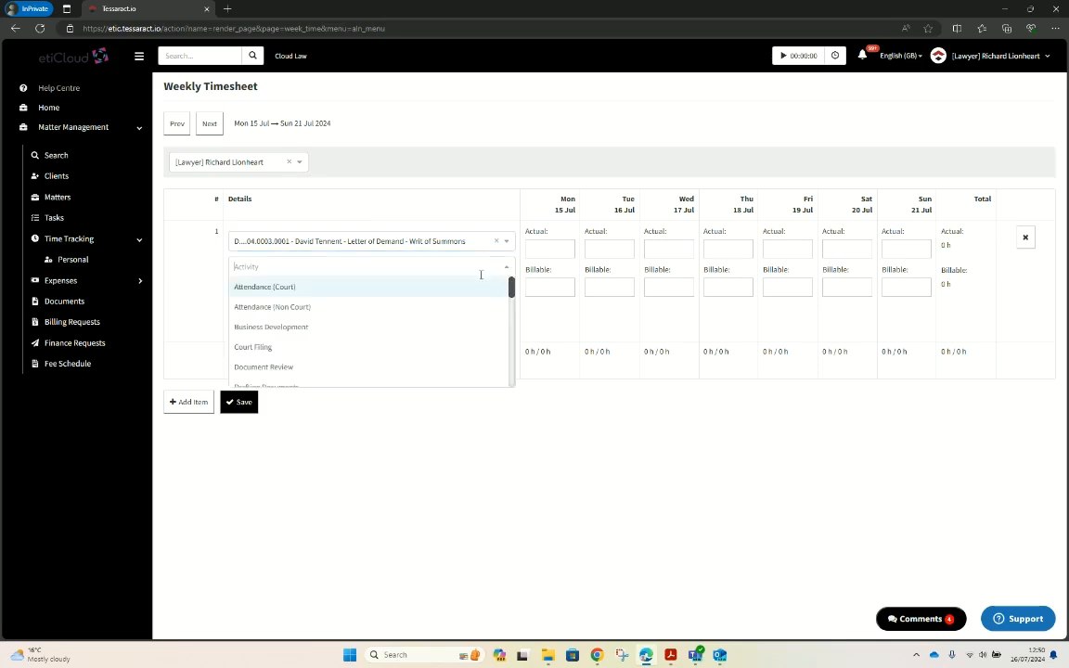
click(264, 348)
Enter 1 actual hour of Court Filing on each of Monday 15, Wednesday 17 and Friday 19 July.
click(545, 251)
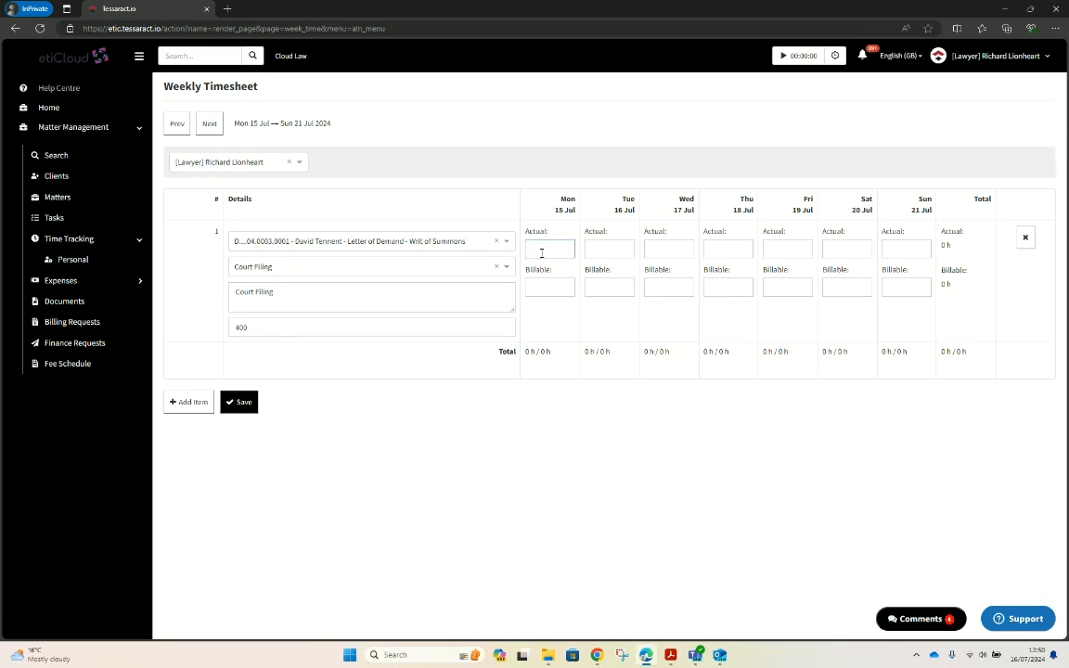
text(1)
key(Tab)
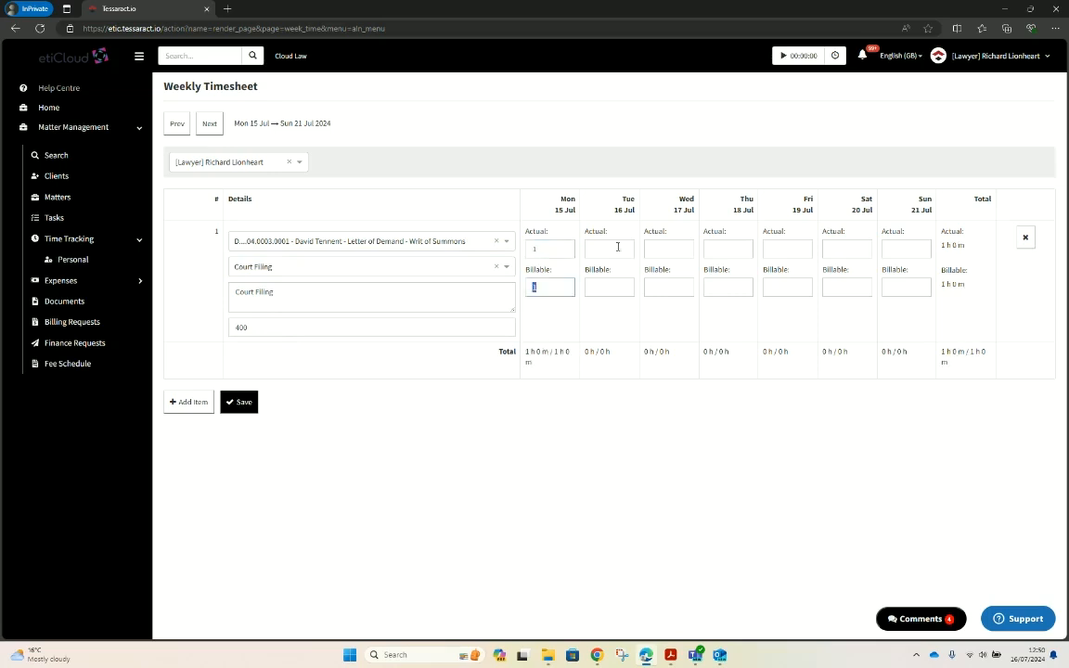
click(671, 249)
text(1)
key(Tab)
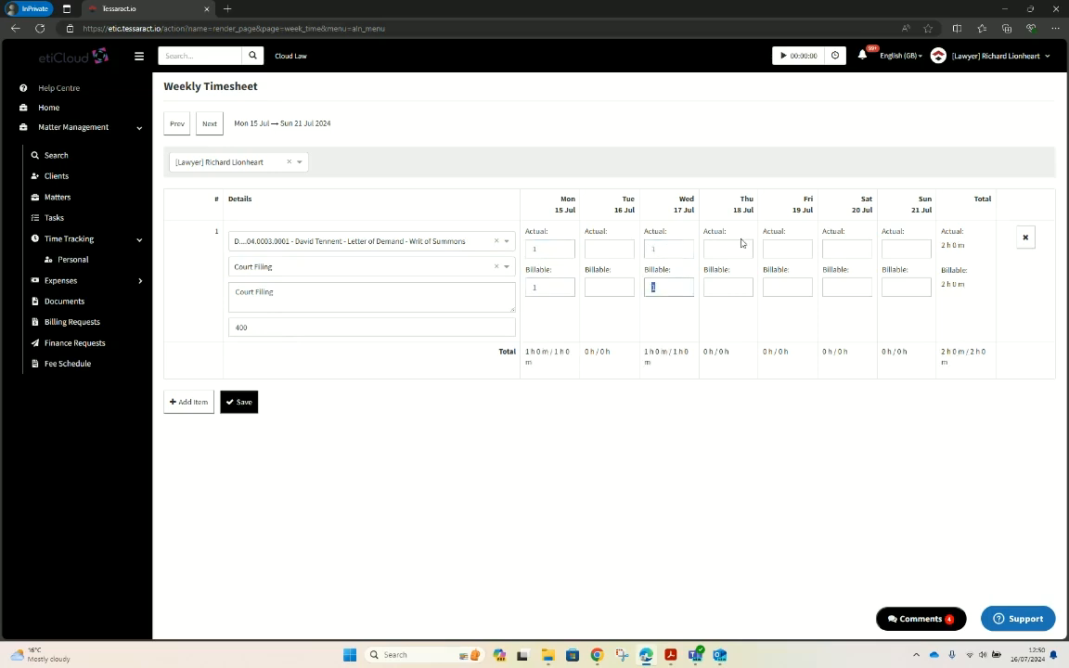
click(781, 247)
text(1)
key(Tab)
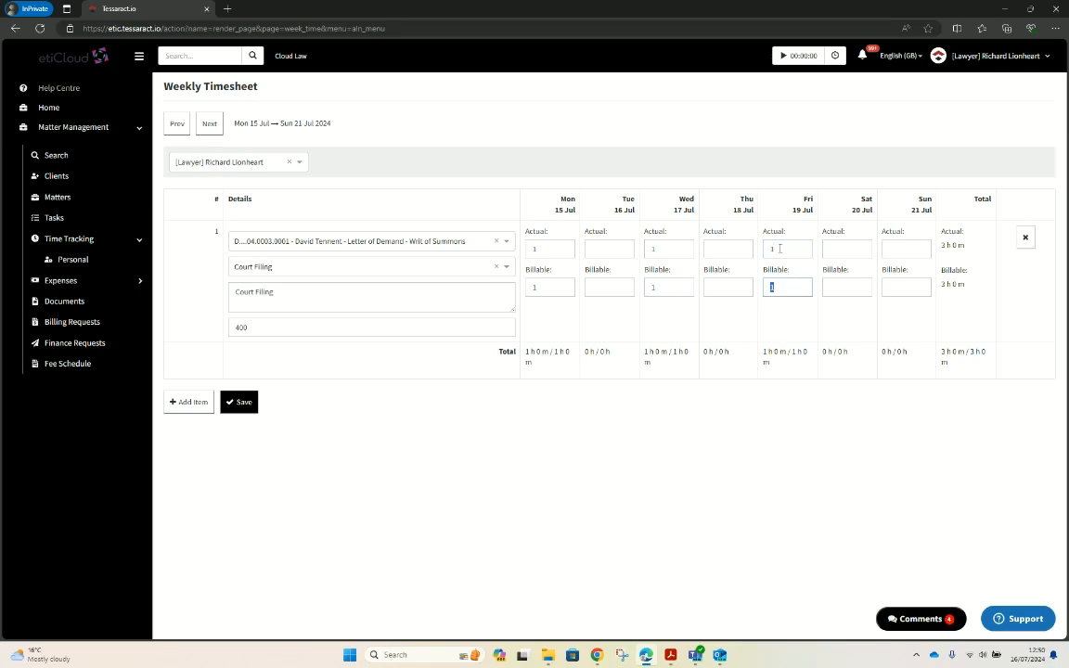
Add a second blank item to the weekly timesheet, remove it again, and save the timesheet.
click(189, 405)
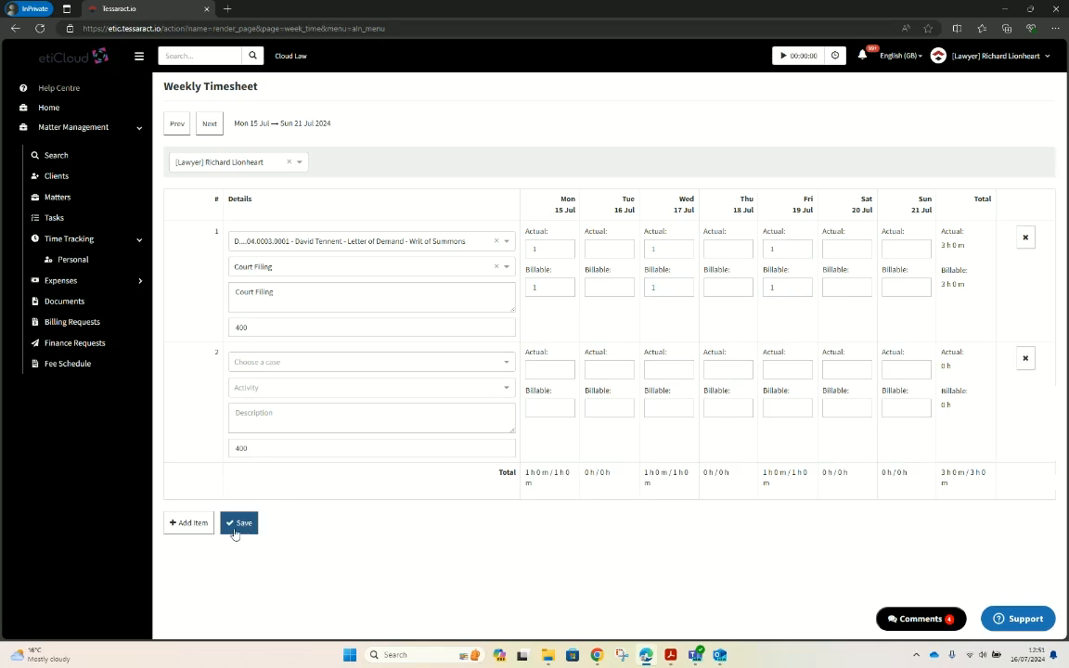
click(1025, 359)
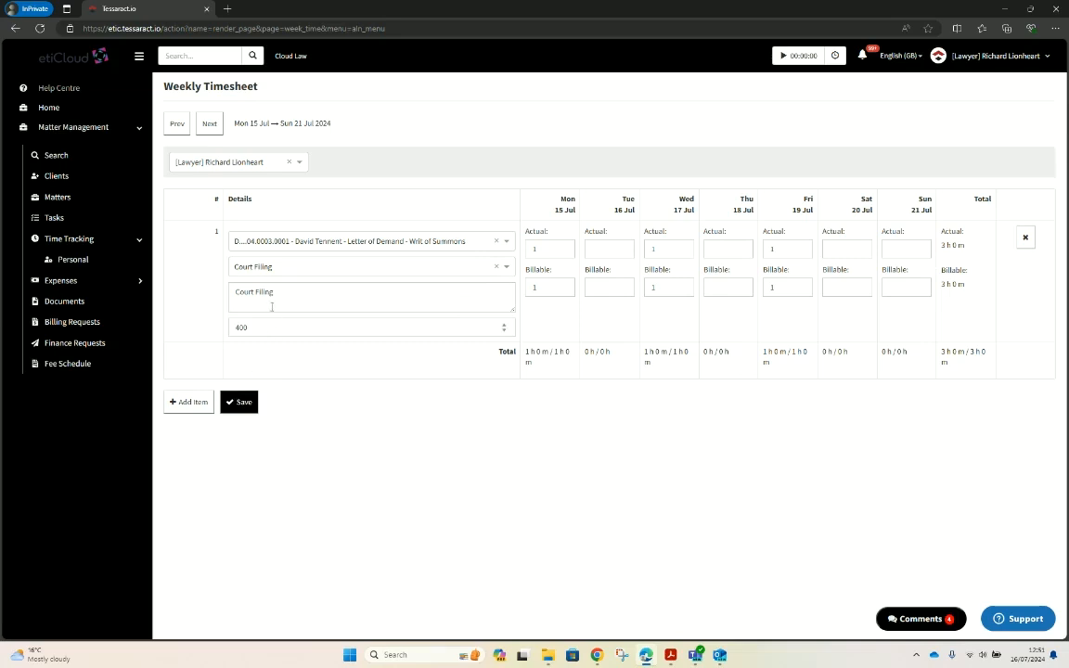
click(235, 407)
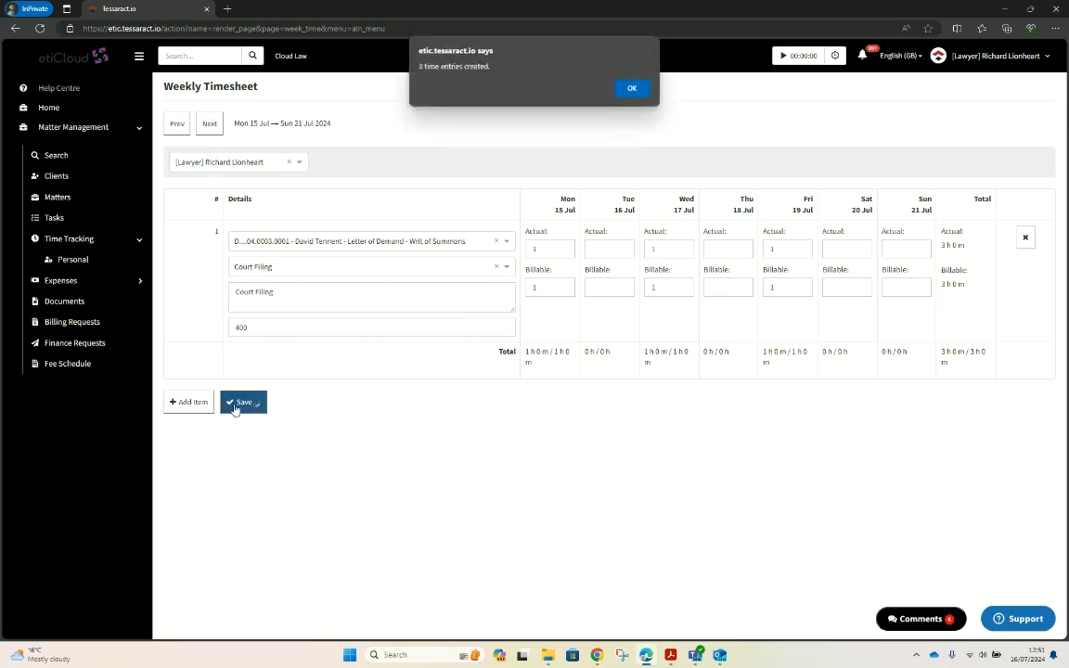
click(631, 95)
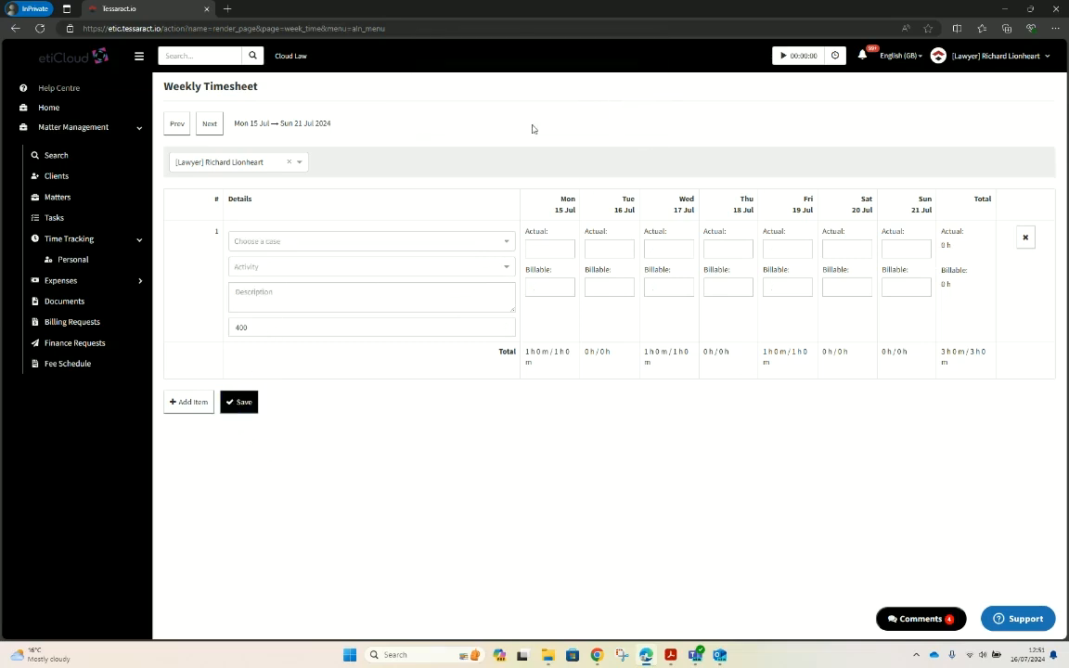
Return to the personal time entries and start a timesheet by line.
click(79, 242)
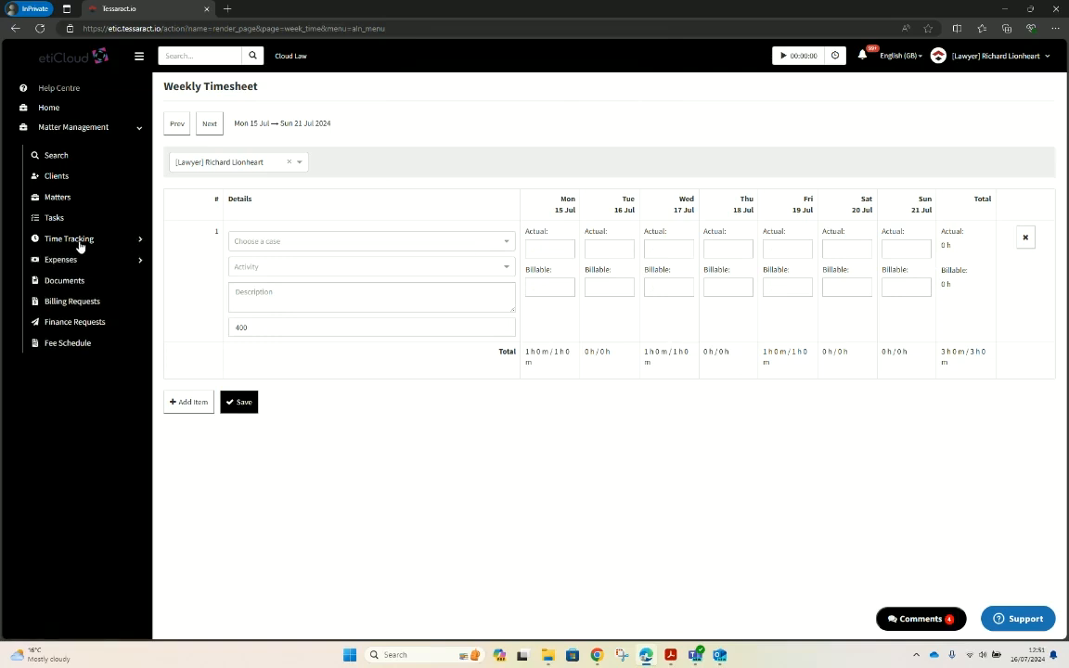
click(79, 241)
click(74, 260)
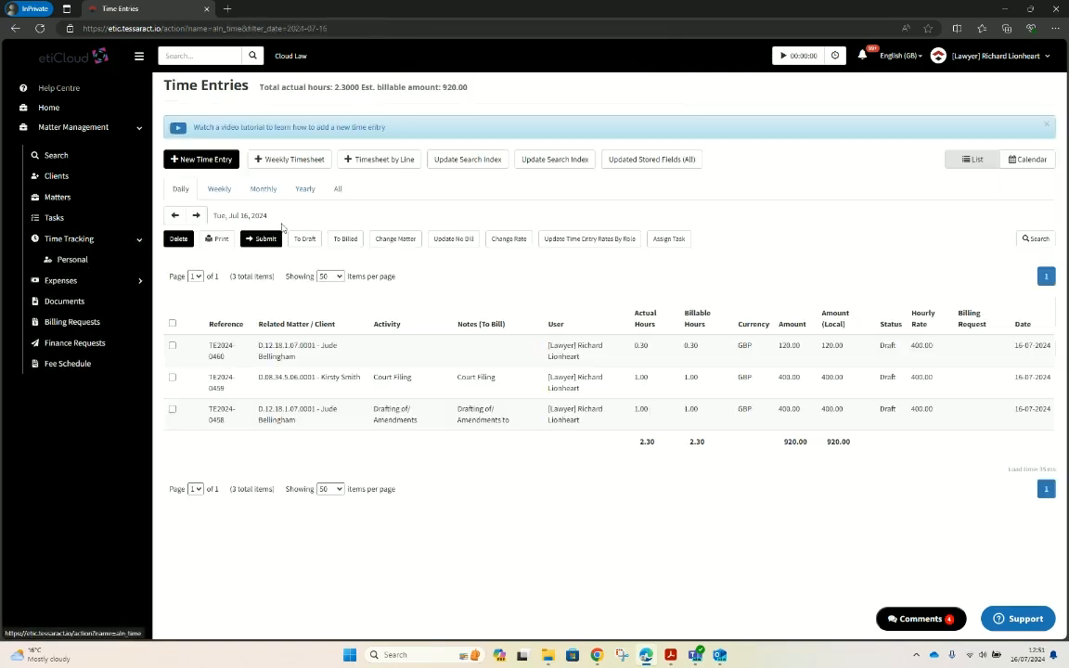
click(378, 161)
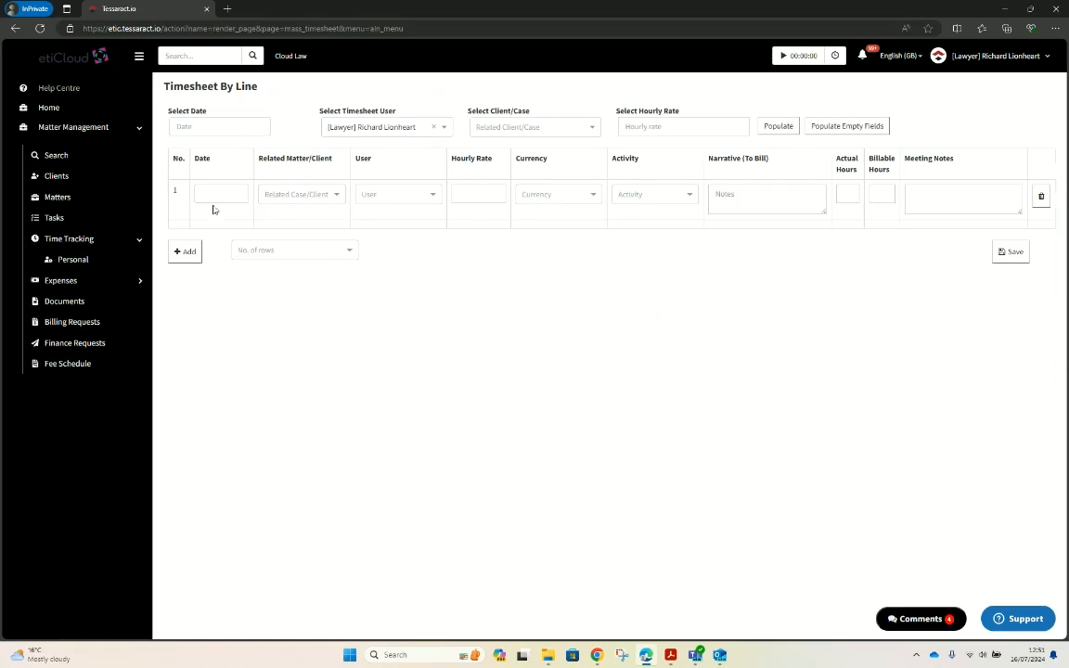
Add two single rows and a batch of 3 more rows to the timesheet.
click(186, 251)
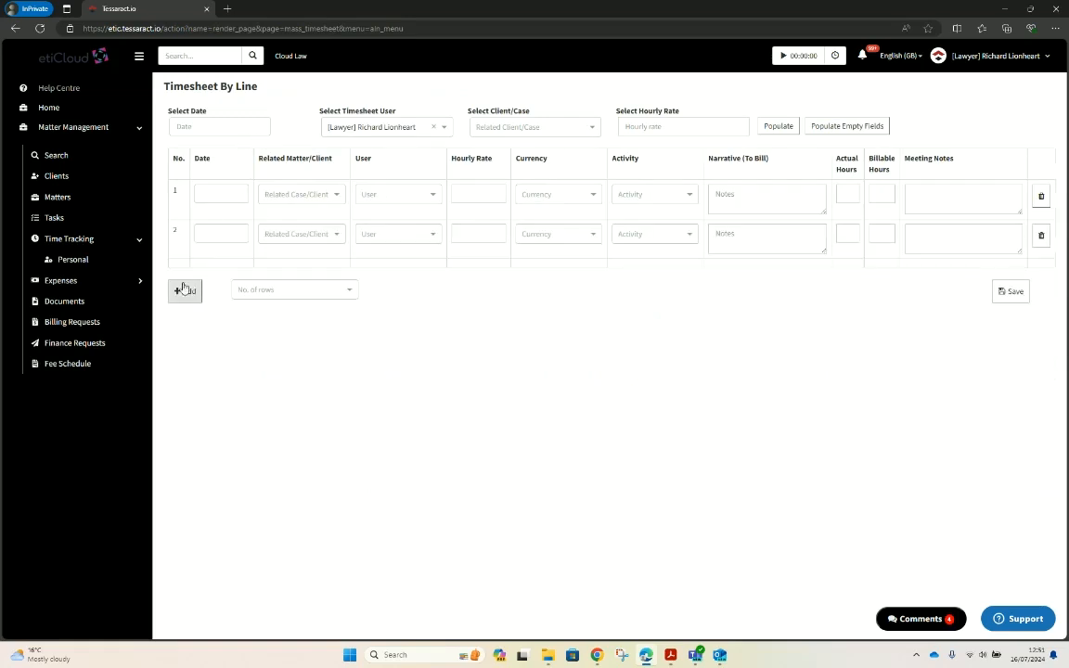
click(184, 291)
click(314, 331)
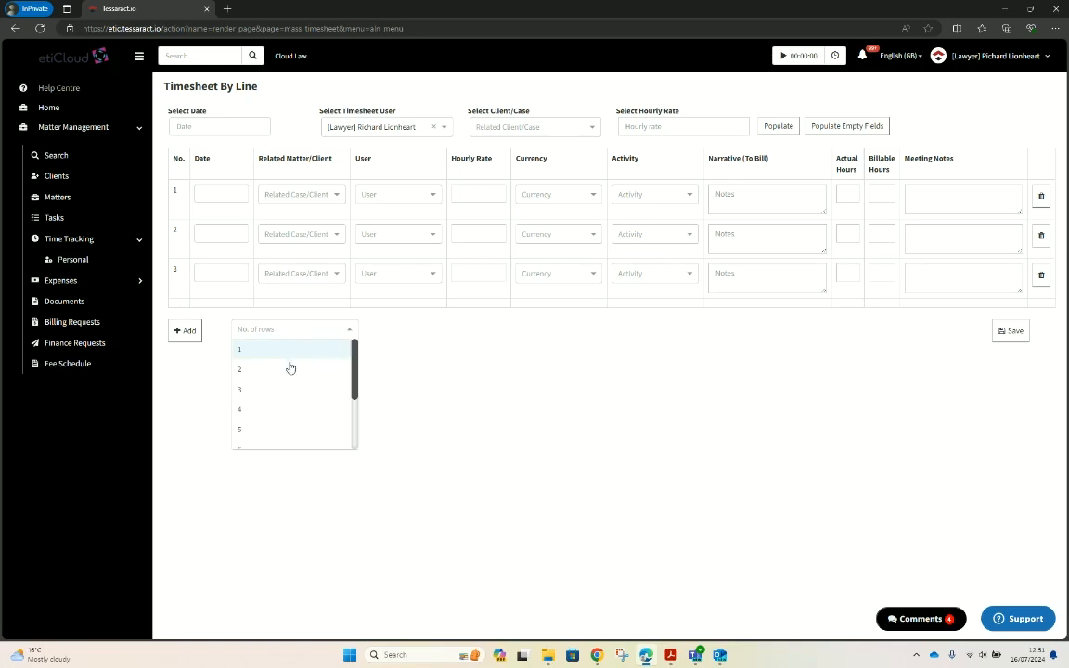
click(241, 390)
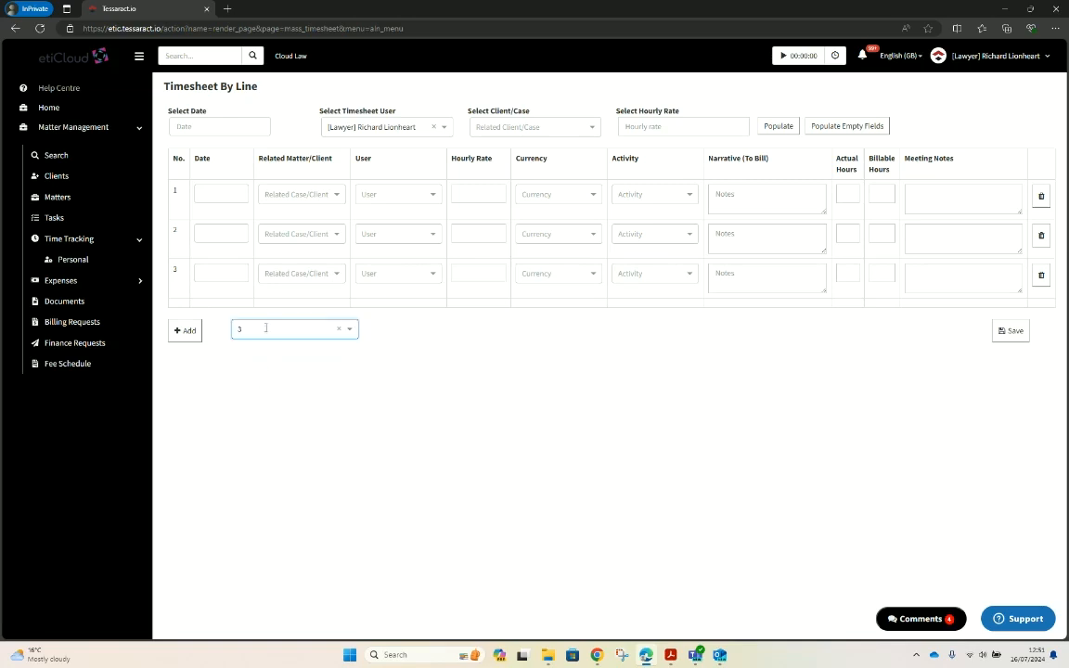
click(185, 330)
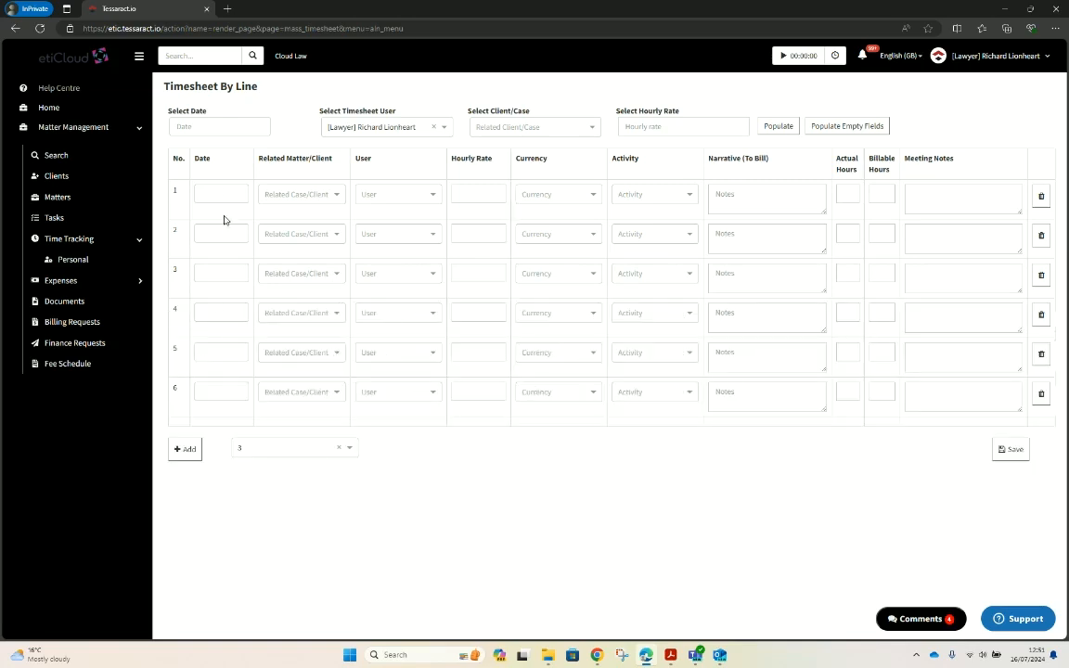
Assign matters D.12.18.1.07.0001, D.08.38.5.07.0001, the small house purchase (06.0015.0001) and 20240023 to rows 1 to 4 respectively.
click(335, 201)
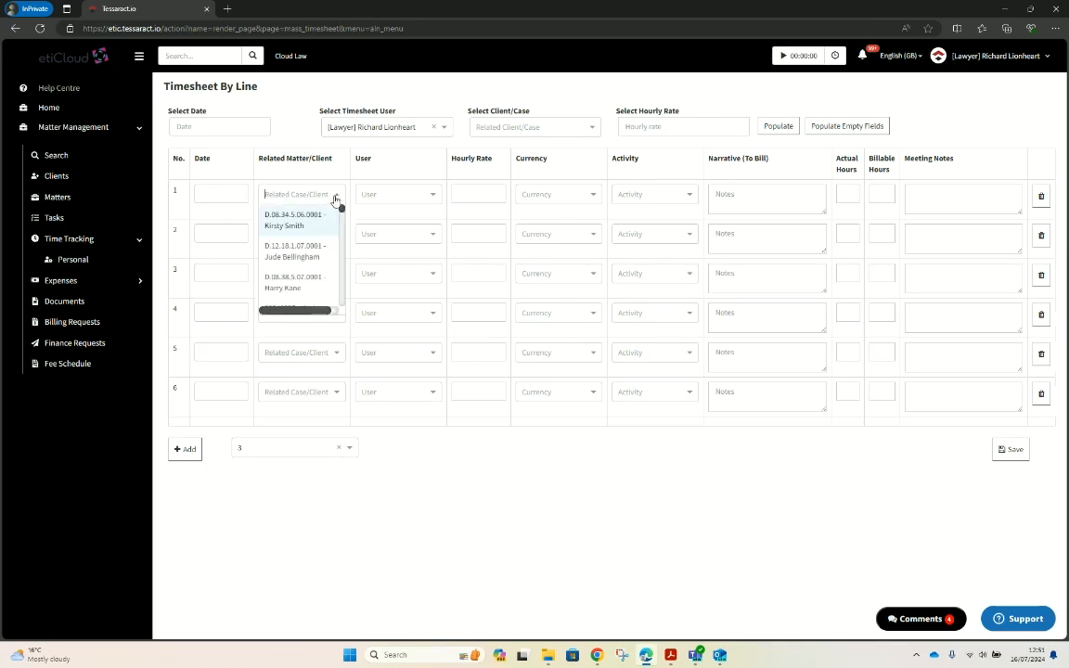
click(303, 256)
click(339, 240)
click(304, 317)
click(338, 276)
scroll(305, 348, down, 2)
click(292, 351)
click(320, 316)
scroll(286, 375, down, 4)
click(286, 380)
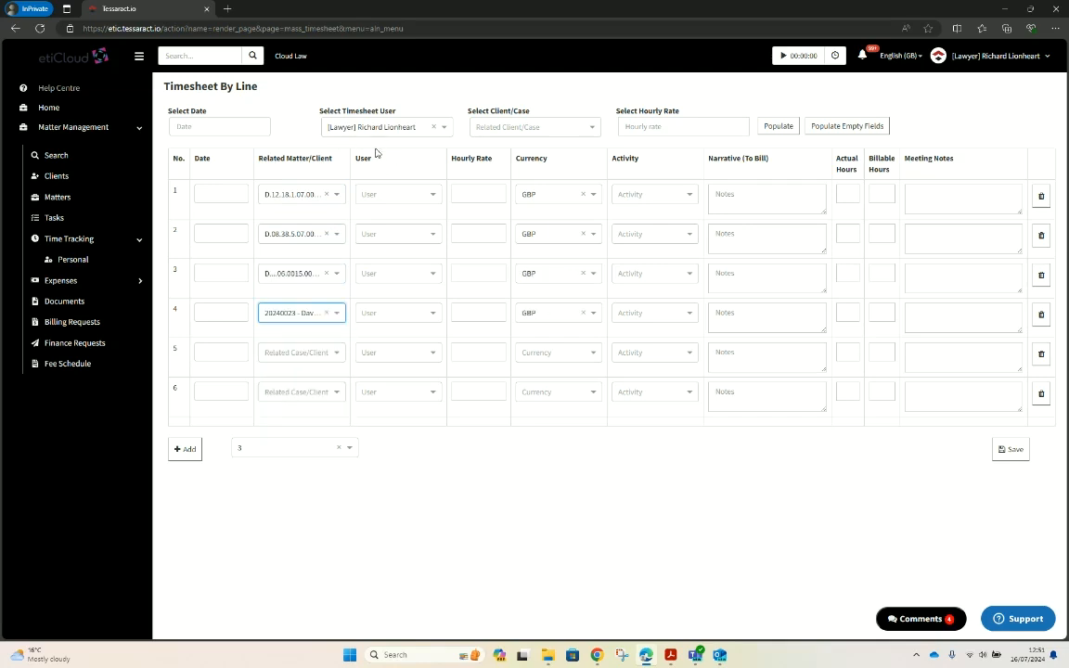
Delete unused rows 5 and 6, and populate the remaining rows' empty fields with date 15-07-2024 and the preselected timesheet user.
click(1041, 354)
click(1041, 357)
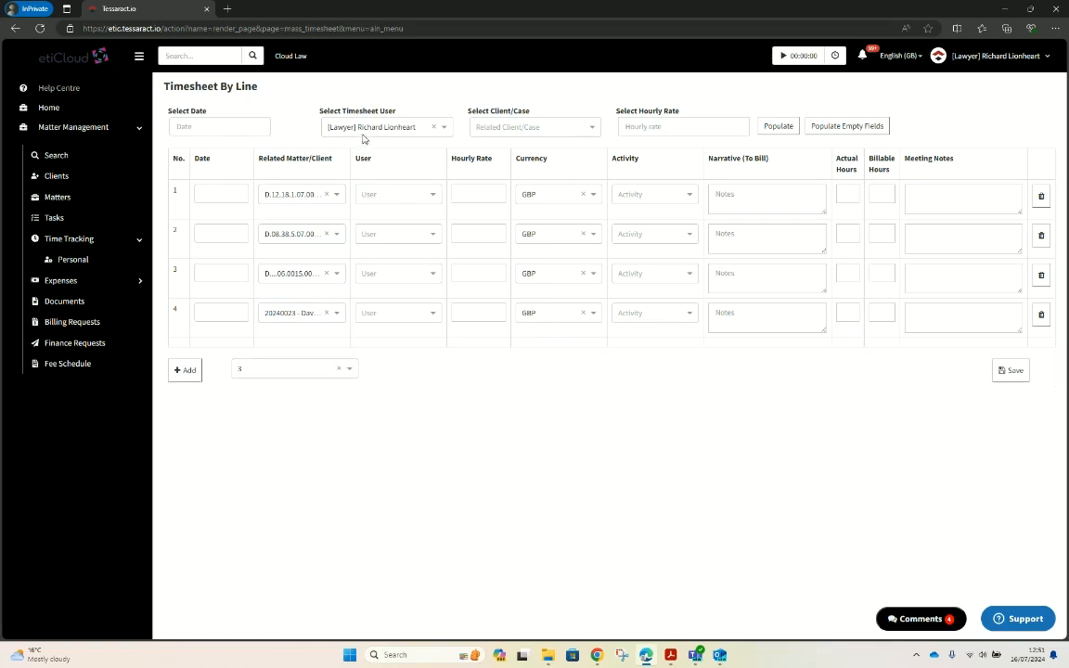
click(204, 124)
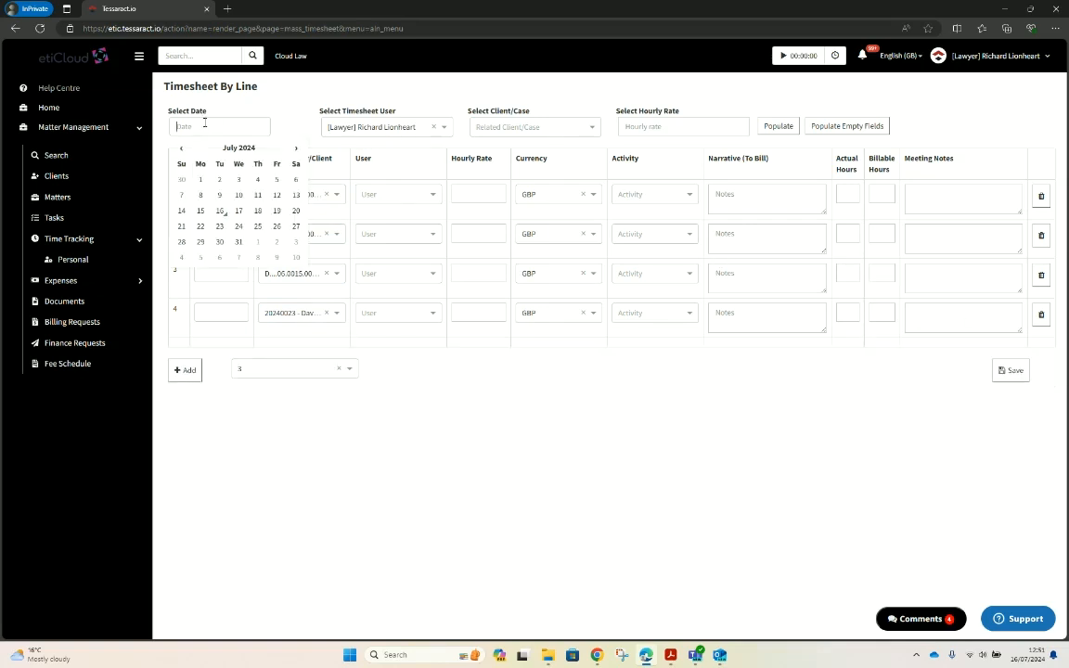
click(200, 212)
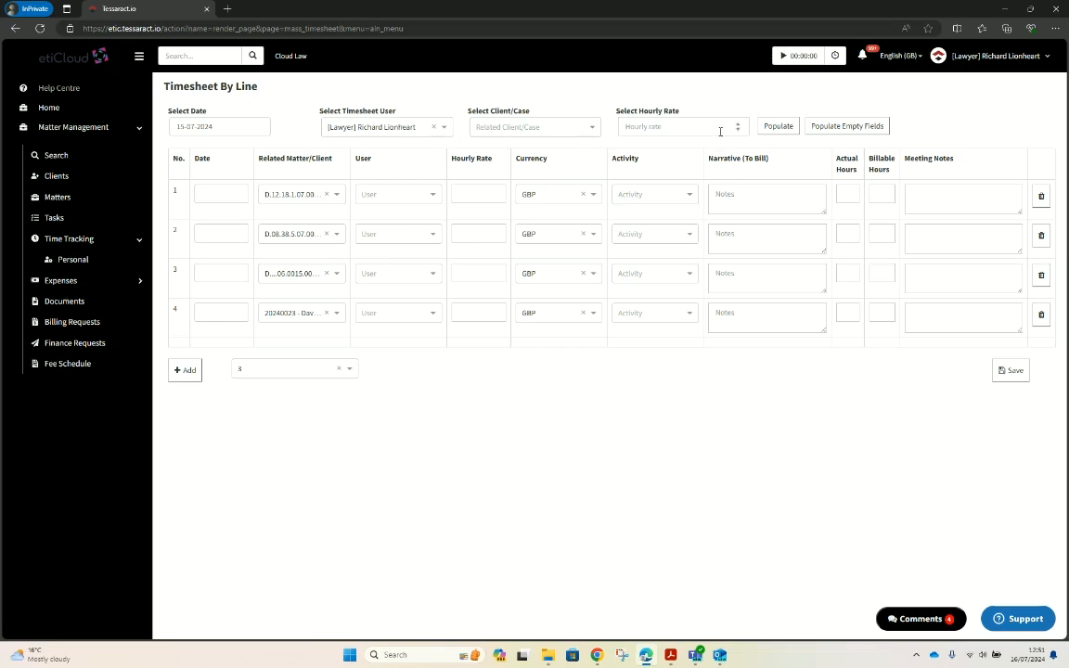
click(826, 127)
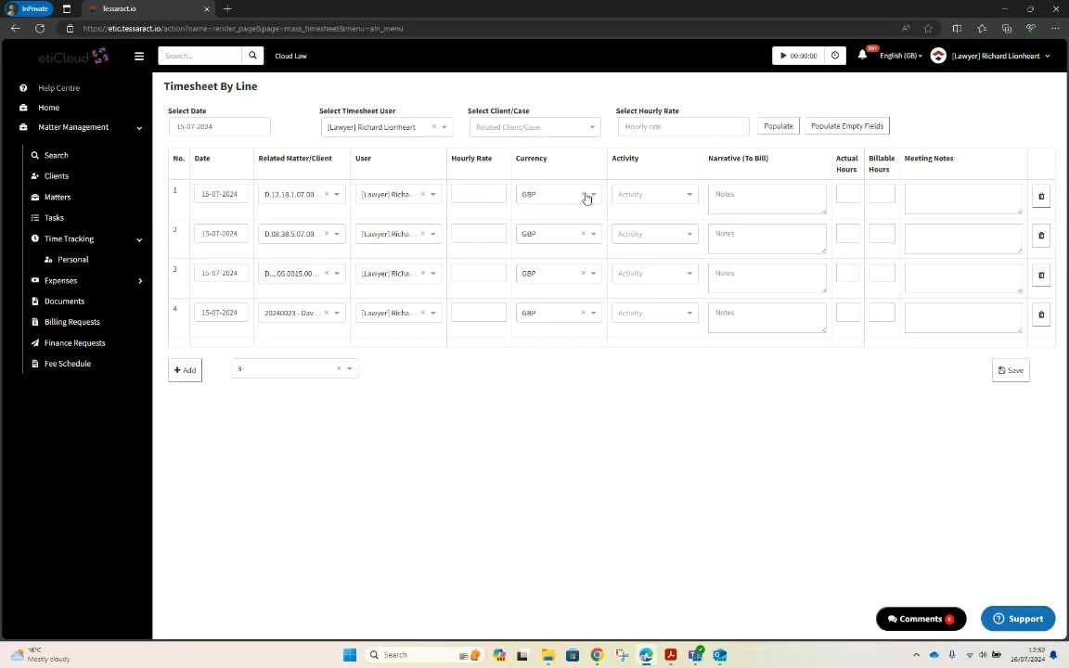
Set the activities of rows 1 to 4 to Attendance (Non Court), Business Development, File Management/Administrative and Business Development.
click(647, 197)
click(644, 239)
click(635, 236)
click(647, 317)
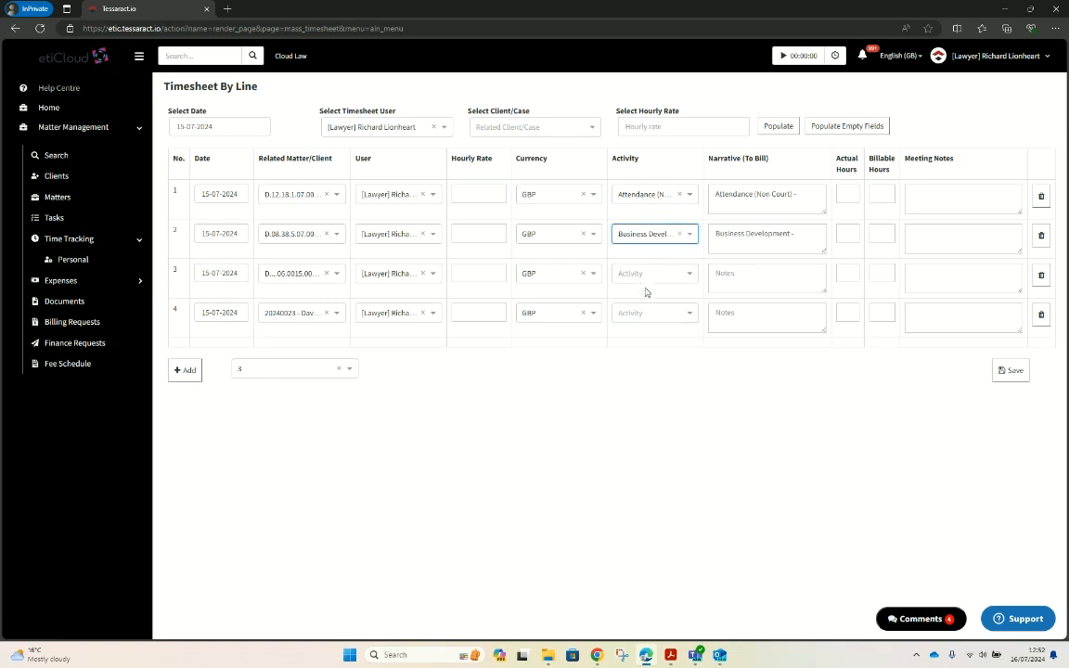
click(650, 273)
scroll(644, 315, down, 2)
click(642, 316)
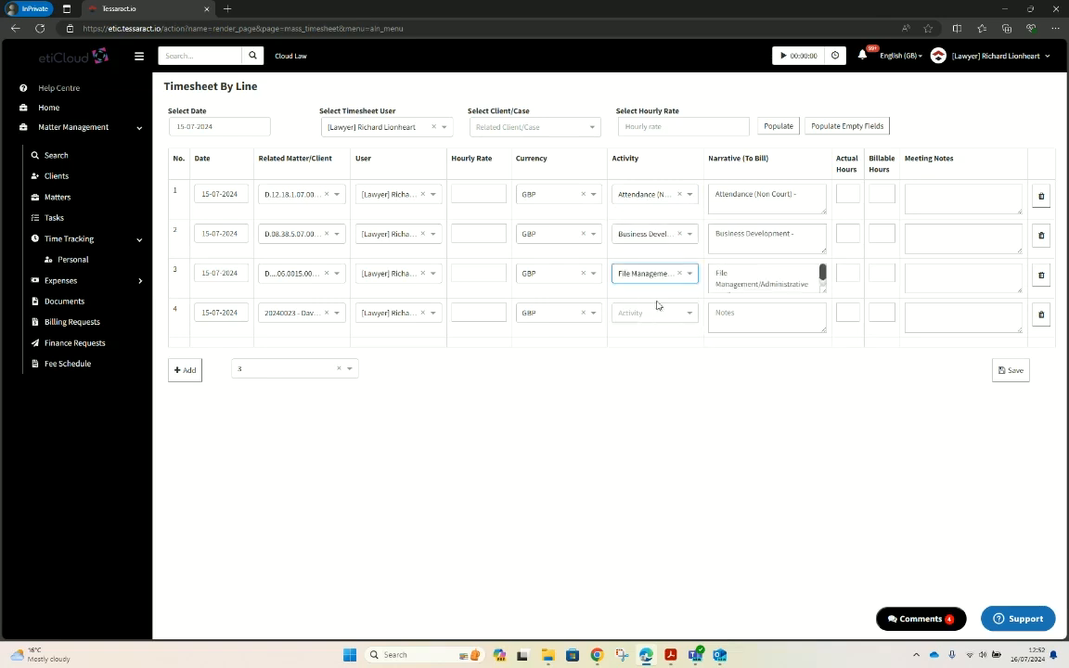
click(640, 315)
click(621, 390)
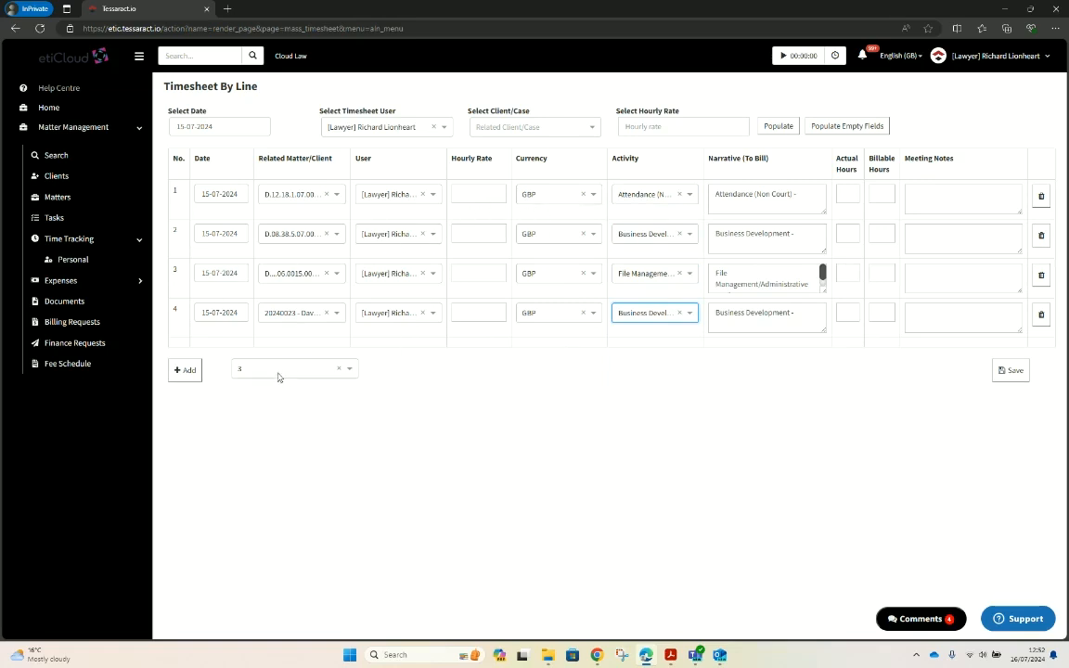
Enter actual hours of 1, 2, 3 and 1 for rows 1 to 4 and save the timesheet by line.
click(850, 198)
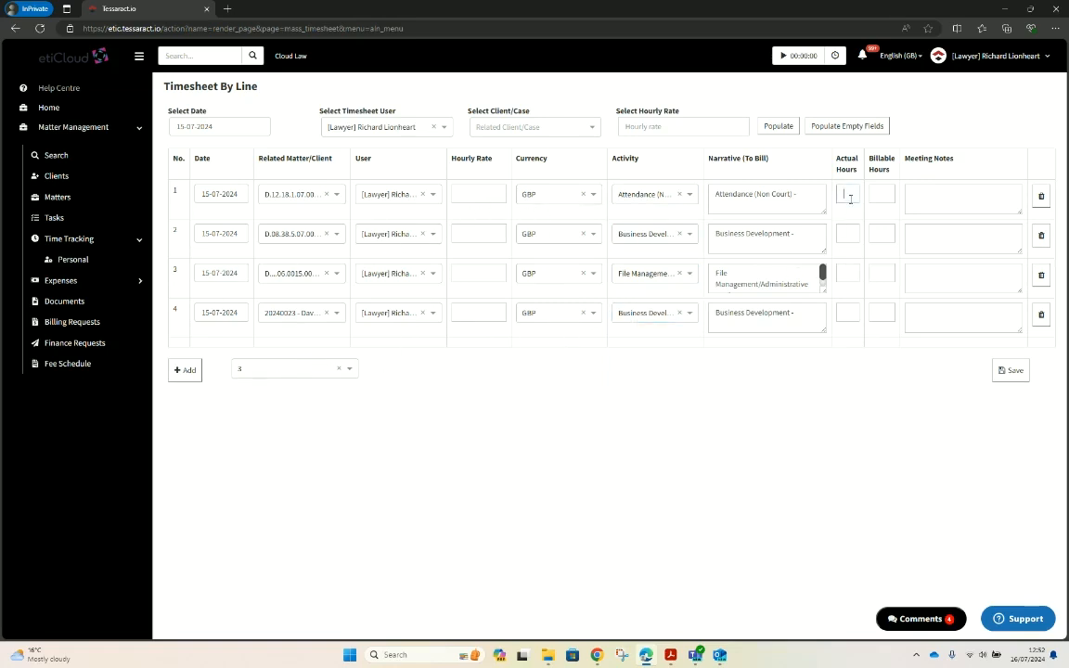
click(847, 235)
text(1)
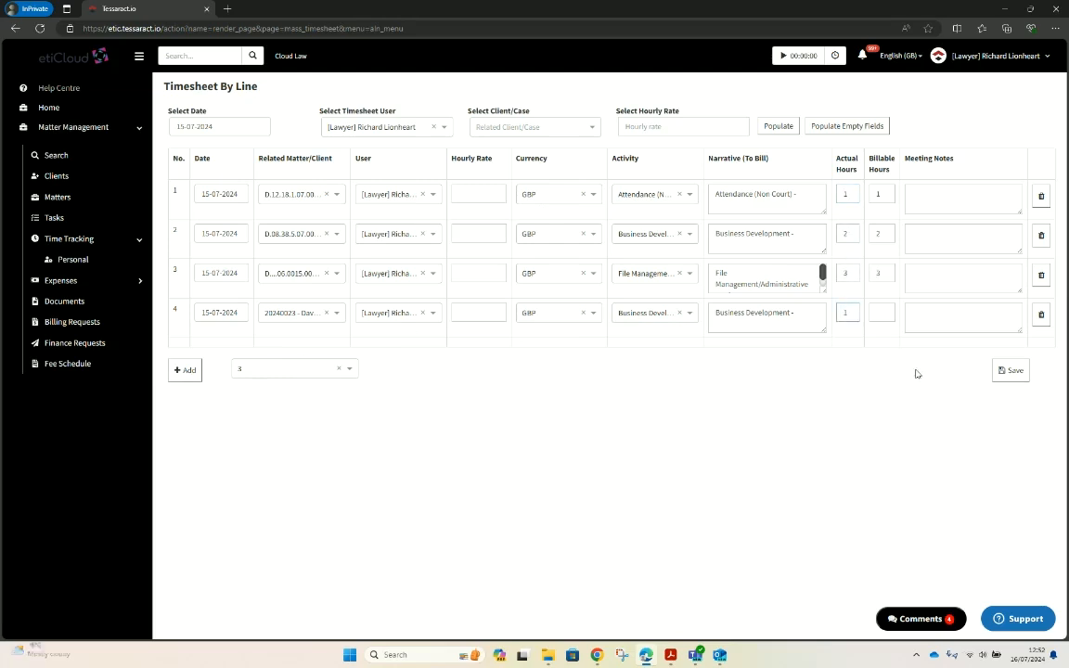
click(1009, 370)
click(586, 117)
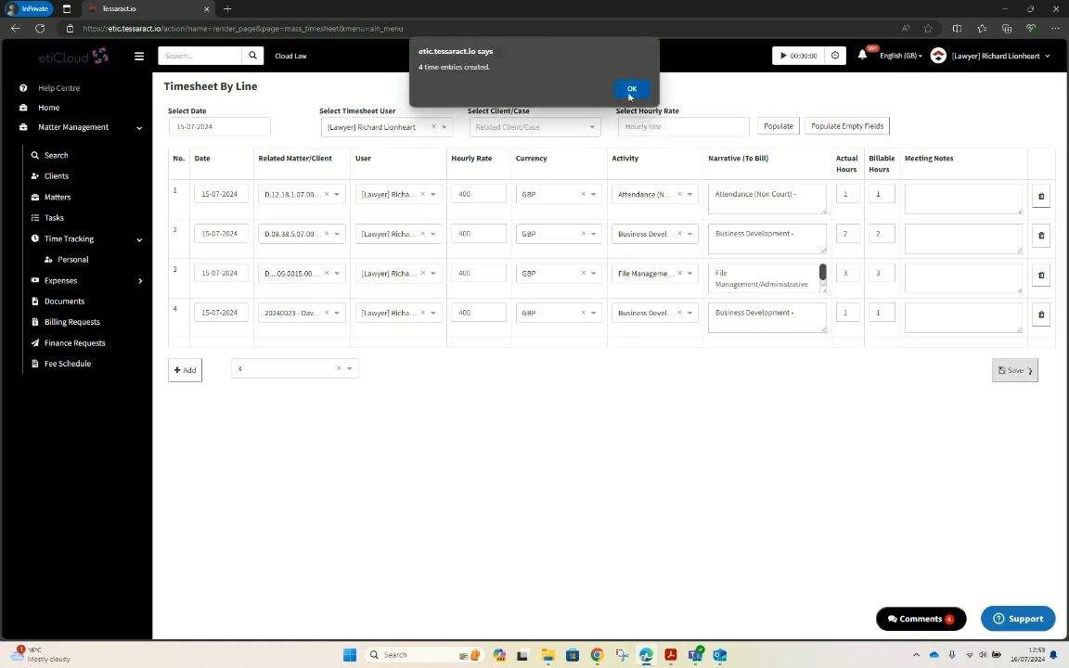
click(631, 89)
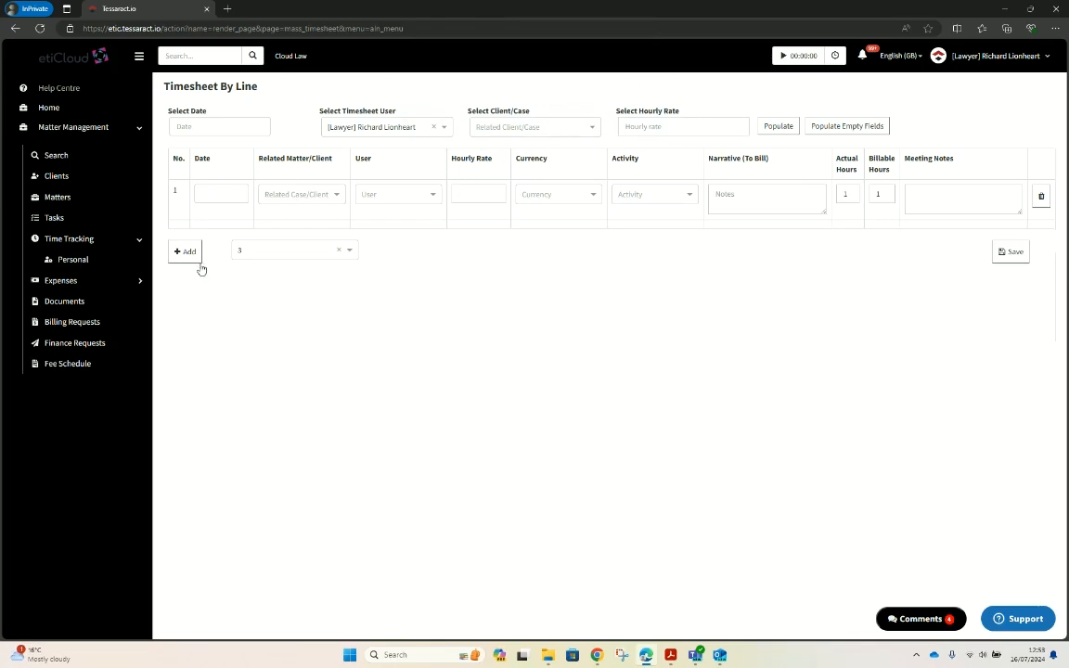
Return to the personal time entries and show the previous day's list.
click(85, 265)
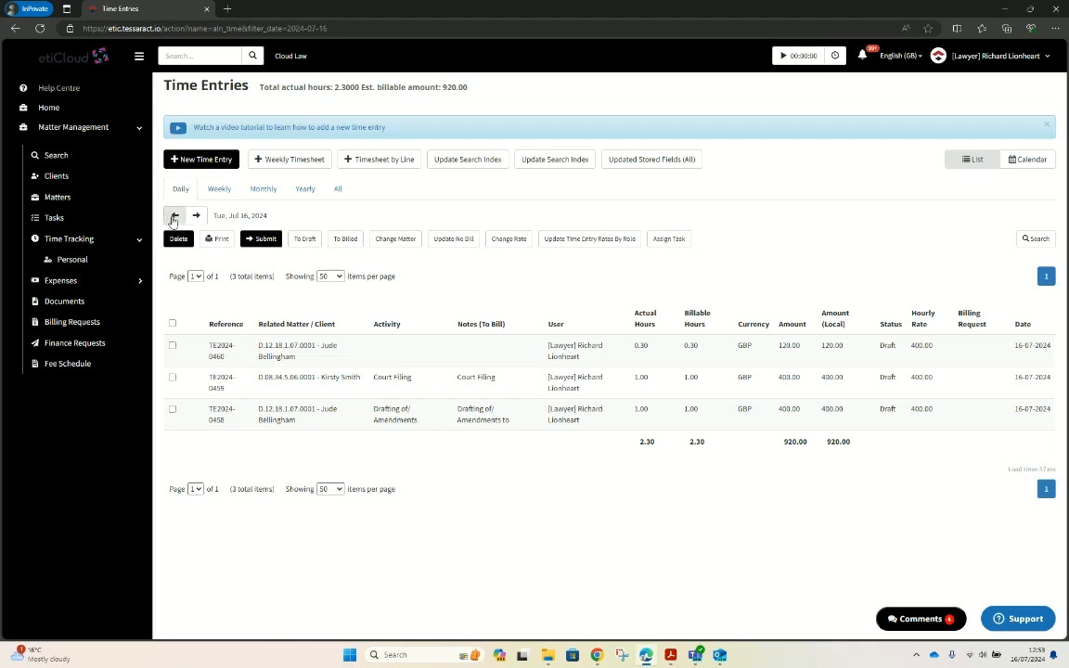
click(173, 217)
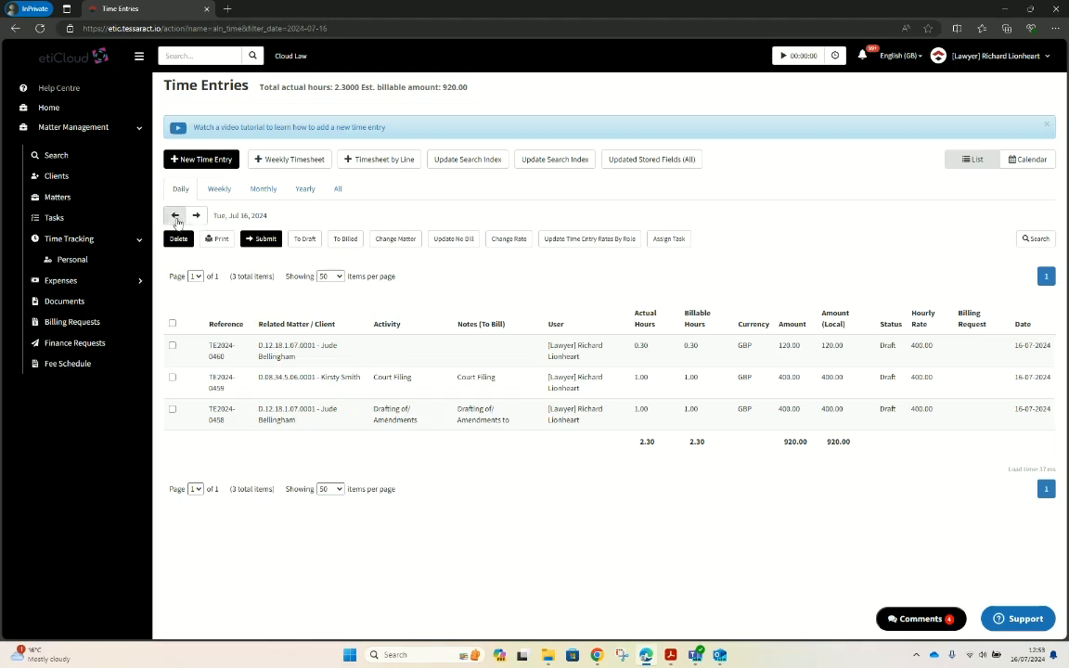